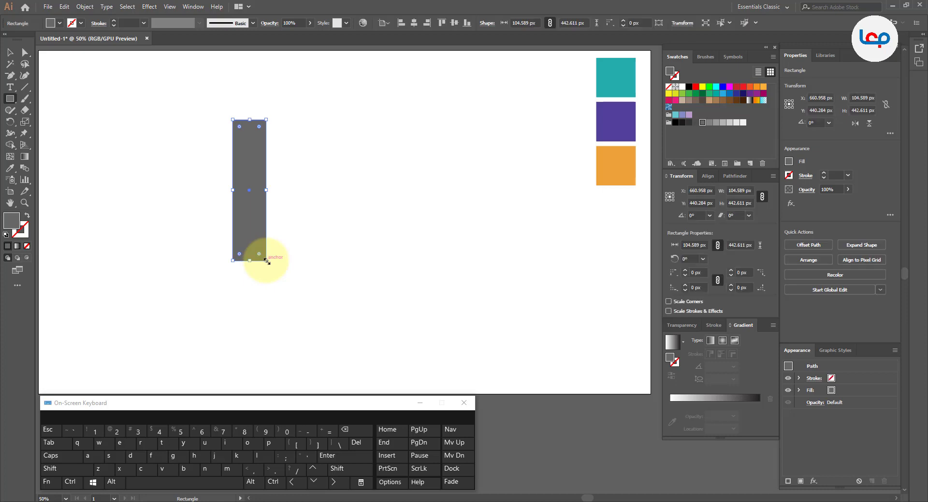
# Step: Move the grey rectangle slightly and resize it to about 115 px wide and 480 px high
pyautogui.click(10, 52)
pyautogui.moveTo(256, 193); pyautogui.dragTo(262, 191)
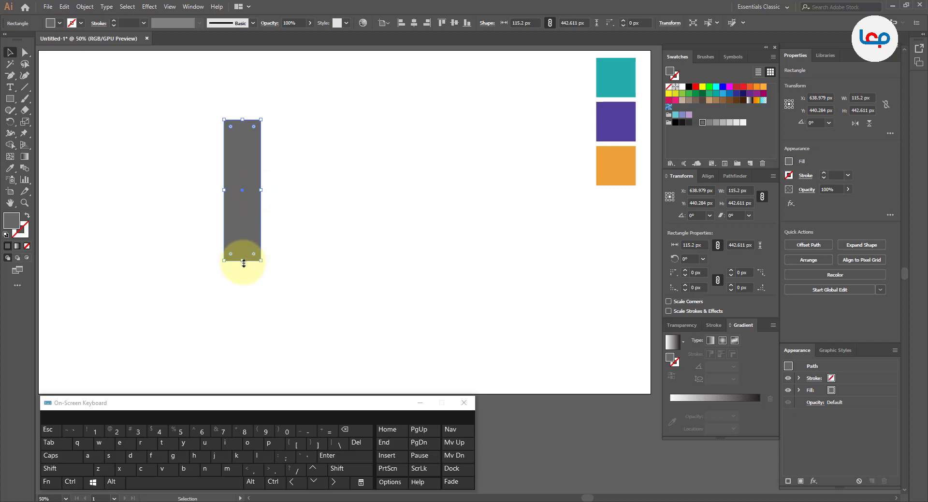
pyautogui.moveTo(243, 263); pyautogui.dragTo(244, 272)
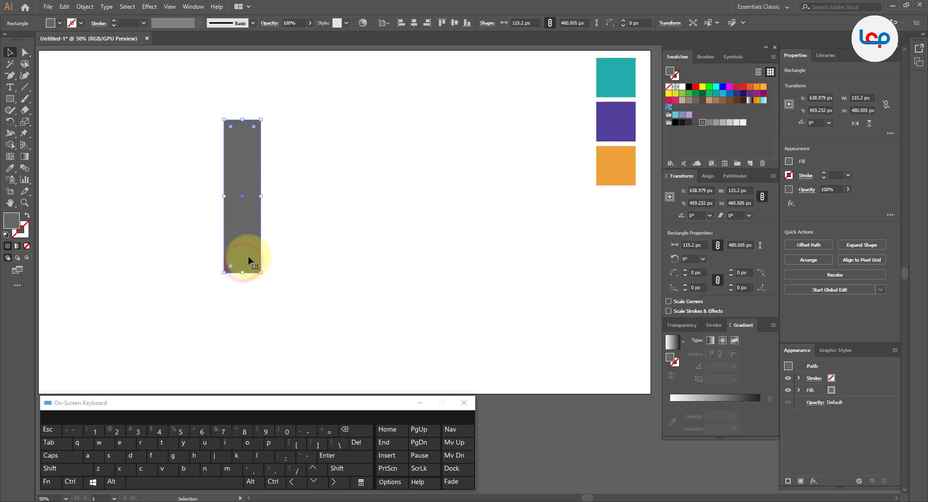
# Step: Scale the rectangle's two left corner points towards each other to form a tapered bar, and shift the bar slightly down
pyautogui.click(25, 52)
pyautogui.moveTo(190, 102); pyautogui.dragTo(236, 300)
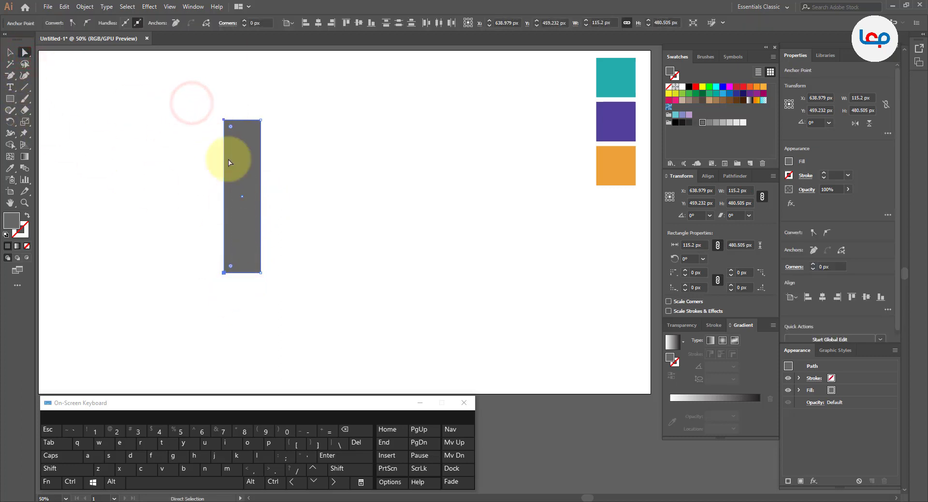
pyautogui.click(27, 120)
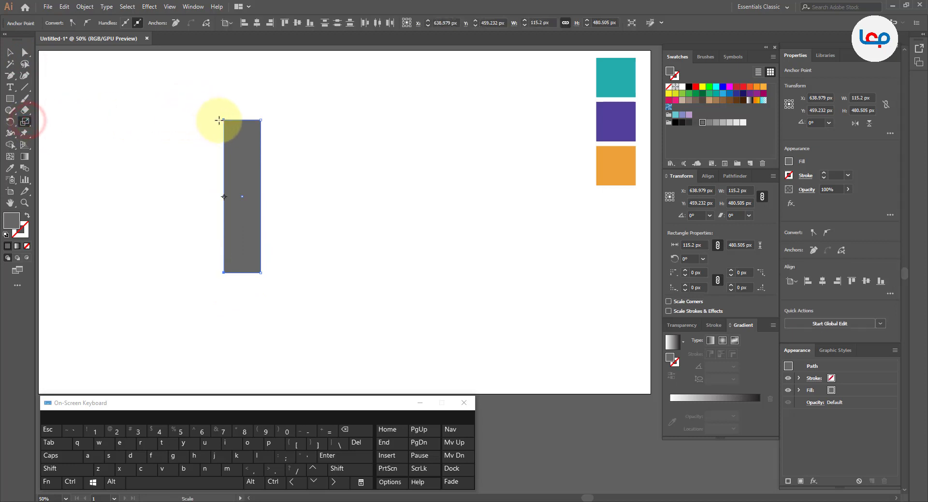
pyautogui.moveTo(222, 120); pyautogui.dragTo(223, 138)
pyautogui.click(9, 52)
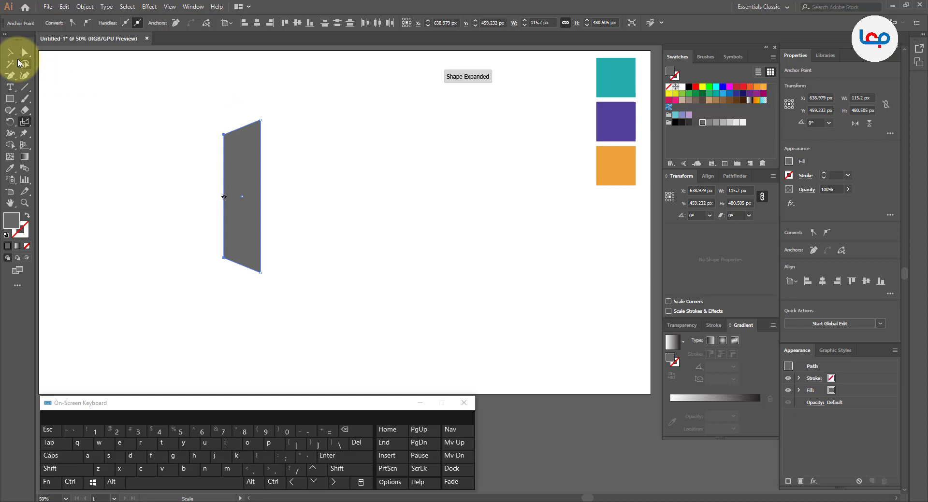
pyautogui.click(150, 160)
pyautogui.moveTo(242, 195); pyautogui.dragTo(244, 209)
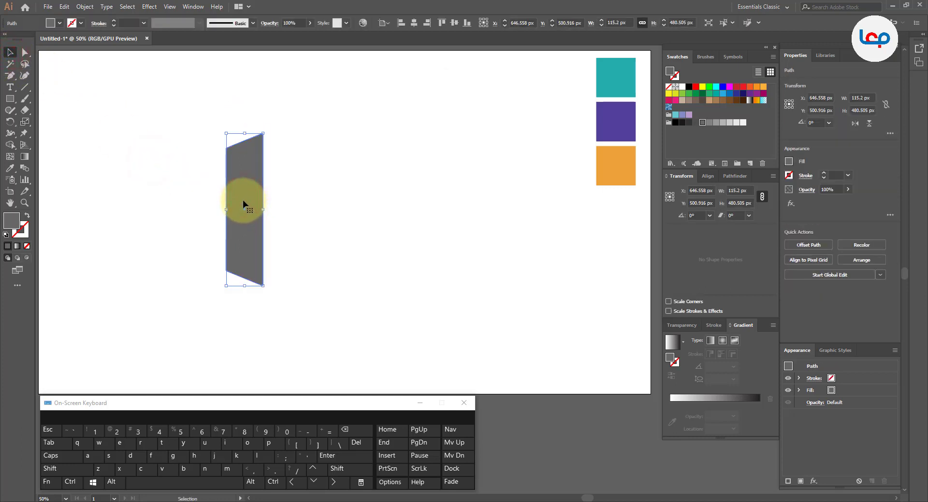
# Step: Copy the tapered bar, paste it in front, and move the duplicate to the right of the original
pyautogui.click(71, 6)
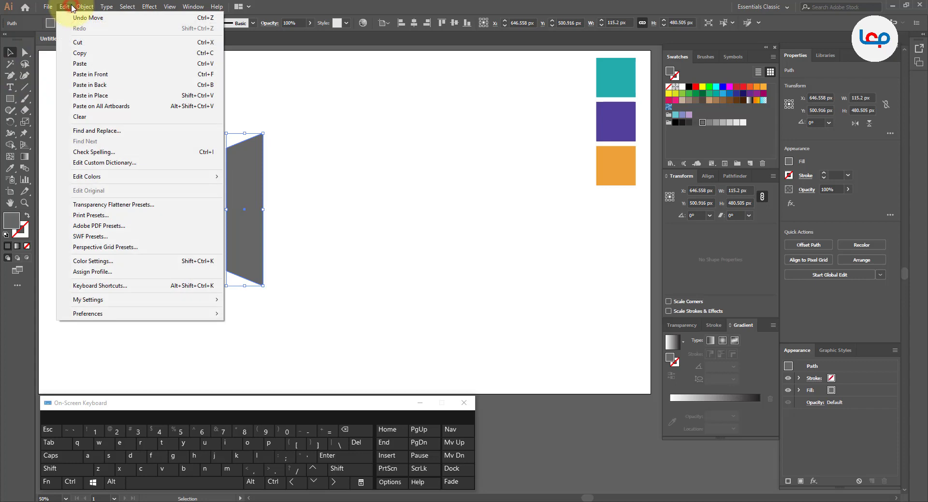
pyautogui.click(74, 52)
pyautogui.click(69, 6)
pyautogui.click(83, 74)
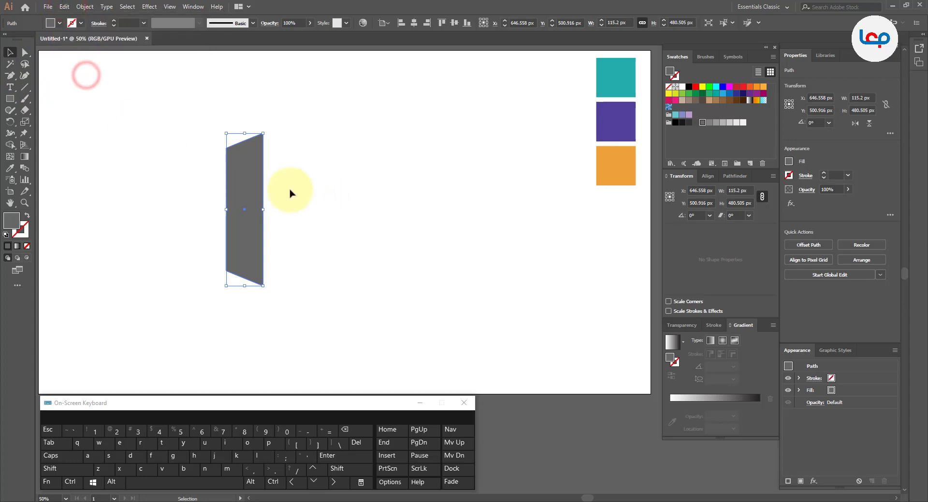
pyautogui.moveTo(248, 181); pyautogui.dragTo(330, 193)
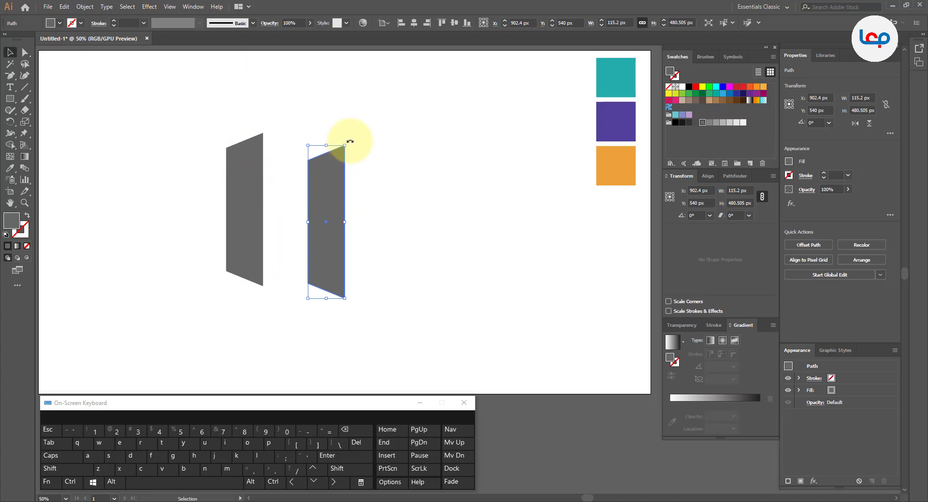
# Step: Rotate the duplicate bar to about 303° across the original's lower end and fill it with a darker grey
pyautogui.moveTo(350, 141); pyautogui.dragTo(406, 195)
pyautogui.moveTo(305, 223); pyautogui.dragTo(288, 214)
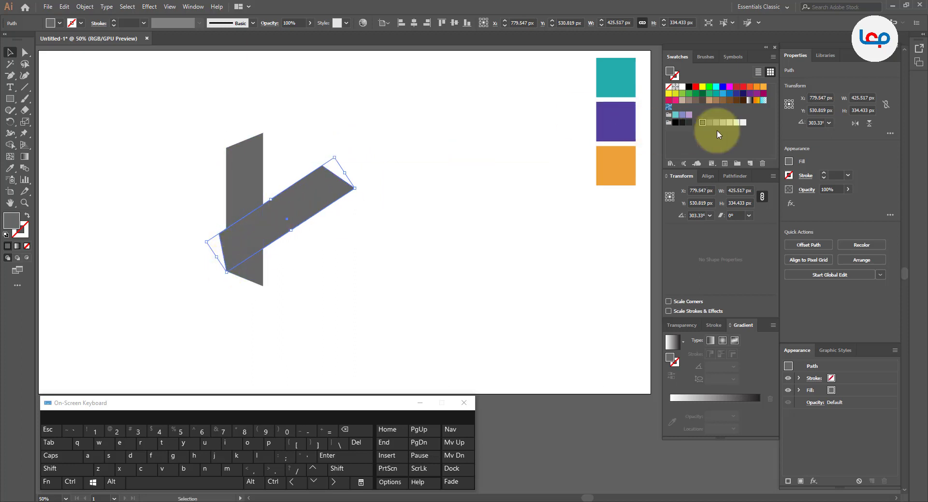
pyautogui.click(385, 233)
# Step: Align the dark diagonal bar's lower corner exactly with the lower-left corner of the vertical bar
pyautogui.scroll(6, 237, 262)
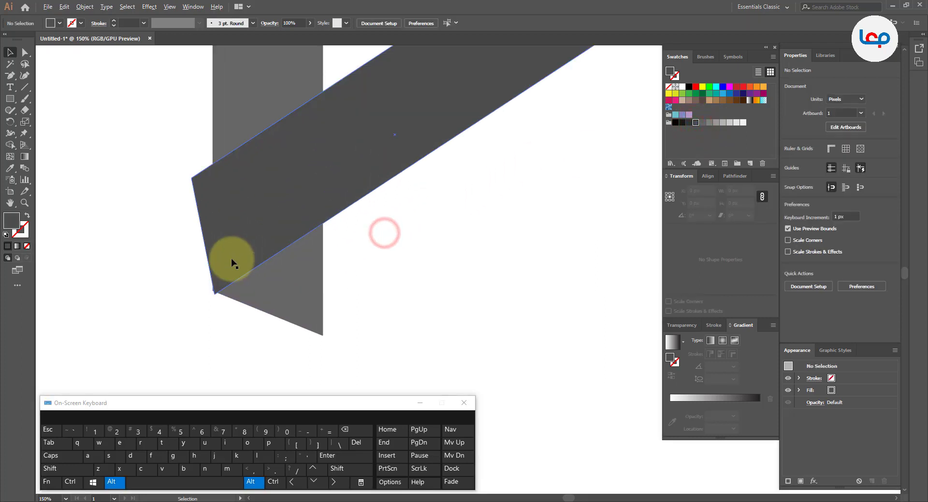
pyautogui.moveTo(241, 258); pyautogui.dragTo(237, 246)
pyautogui.scroll(8, 198, 330)
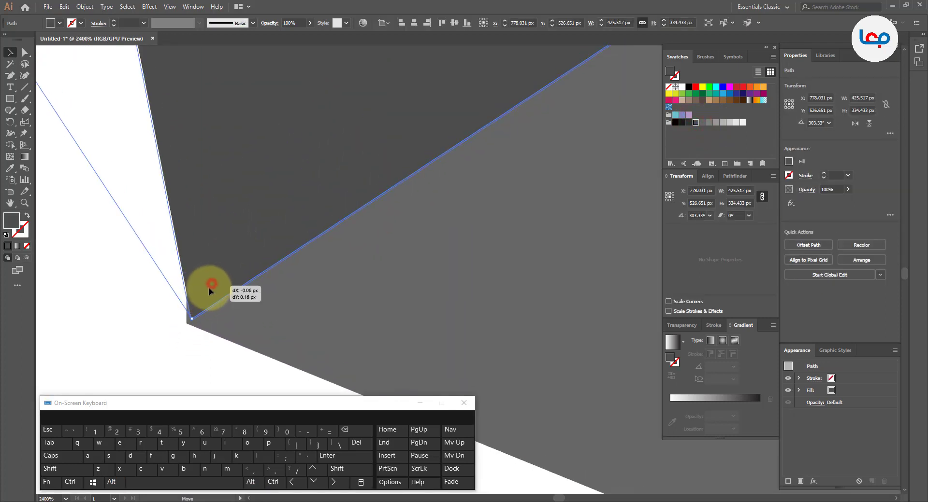
pyautogui.moveTo(209, 291); pyautogui.dragTo(208, 311)
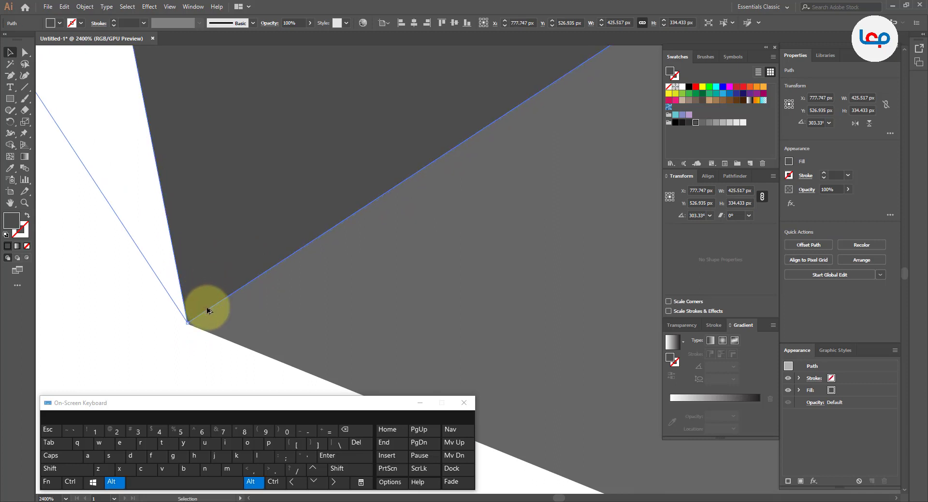
pyautogui.scroll(-9, 203, 323)
pyautogui.scroll(-1, 376, 194)
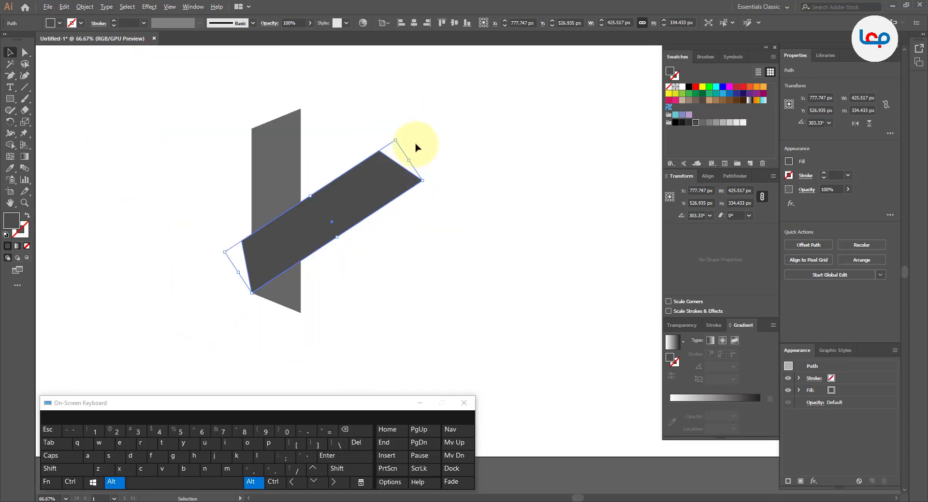
# Step: Lengthen the dark diagonal bar towards the upper right to about 587 × 440 px overall
pyautogui.scroll(-1, 360, 241)
pyautogui.scroll(1, 412, 162)
pyautogui.moveTo(390, 193); pyautogui.dragTo(464, 143)
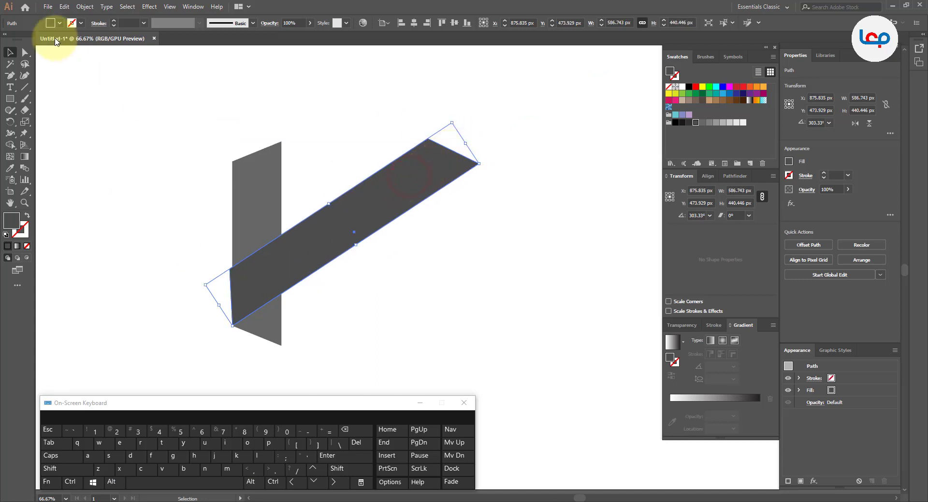
# Step: Paste a copy of the dark diagonal bar in front and rotate it to about 32° so it crosses the first
pyautogui.click(65, 6)
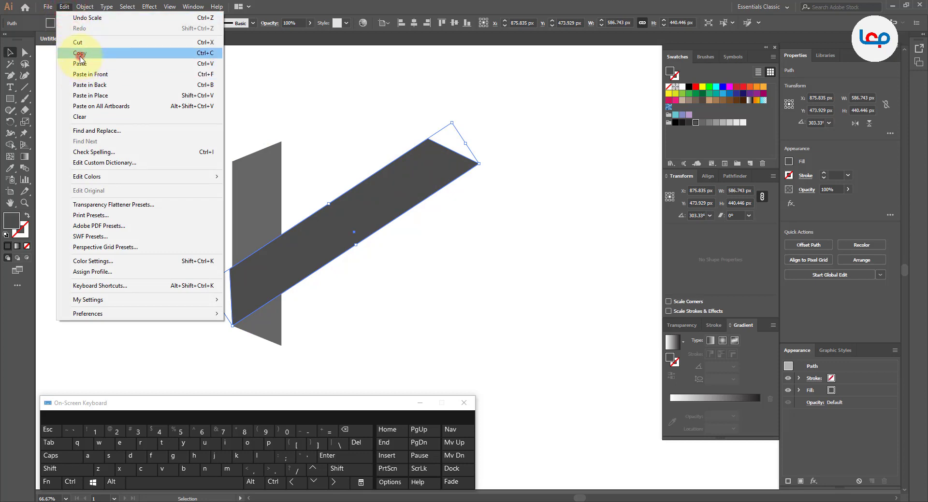
pyautogui.click(79, 52)
pyautogui.click(64, 7)
pyautogui.click(85, 75)
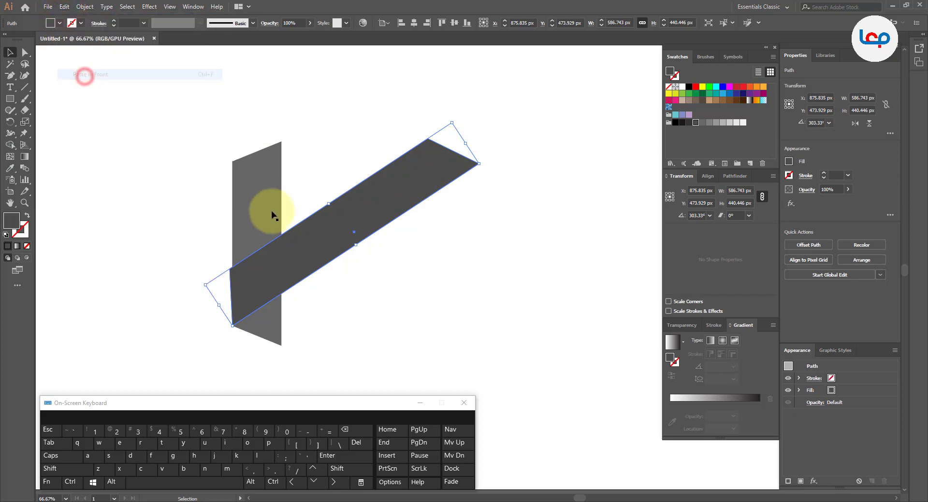
pyautogui.scroll(-2, 283, 219)
pyautogui.moveTo(355, 202); pyautogui.dragTo(302, 137)
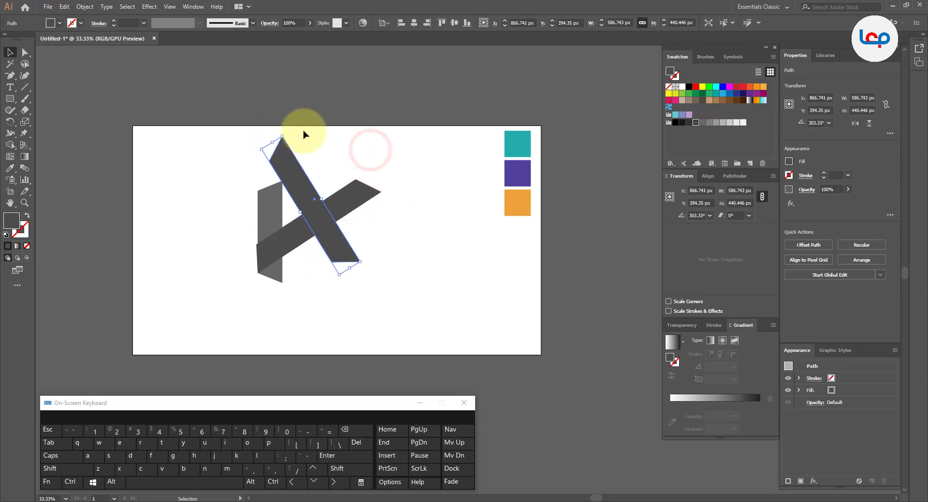
# Step: Fill the crossing bar with light grey and move it over the upper part of the dark diagonal bar
pyautogui.click(721, 123)
pyautogui.click(341, 233)
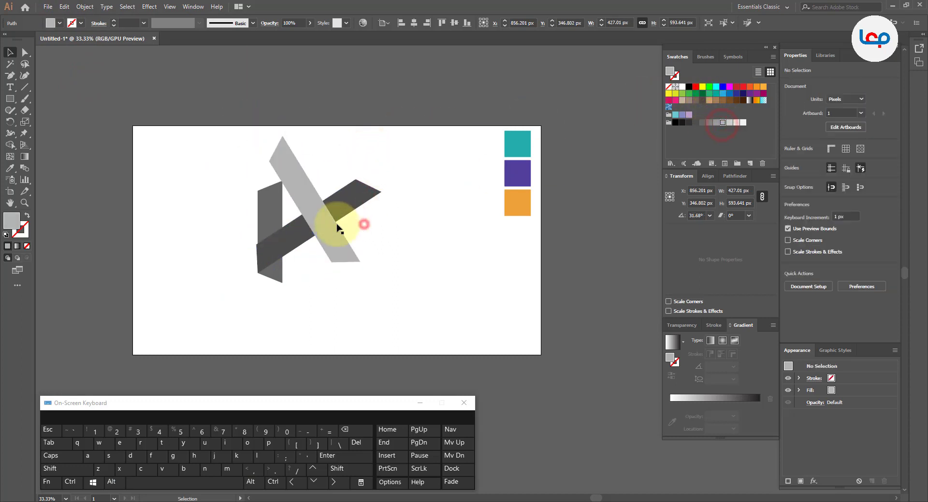
pyautogui.scroll(3, 334, 242)
pyautogui.moveTo(333, 273); pyautogui.dragTo(387, 249)
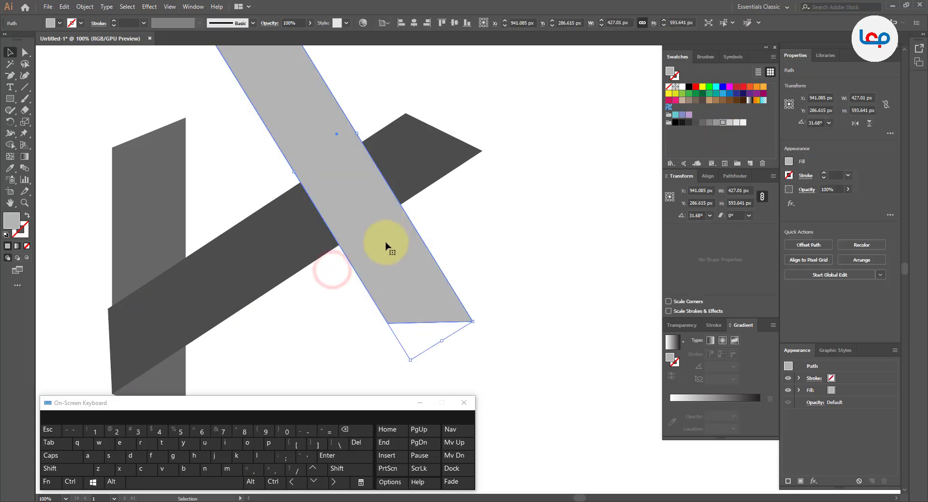
pyautogui.scroll(-4, 389, 232)
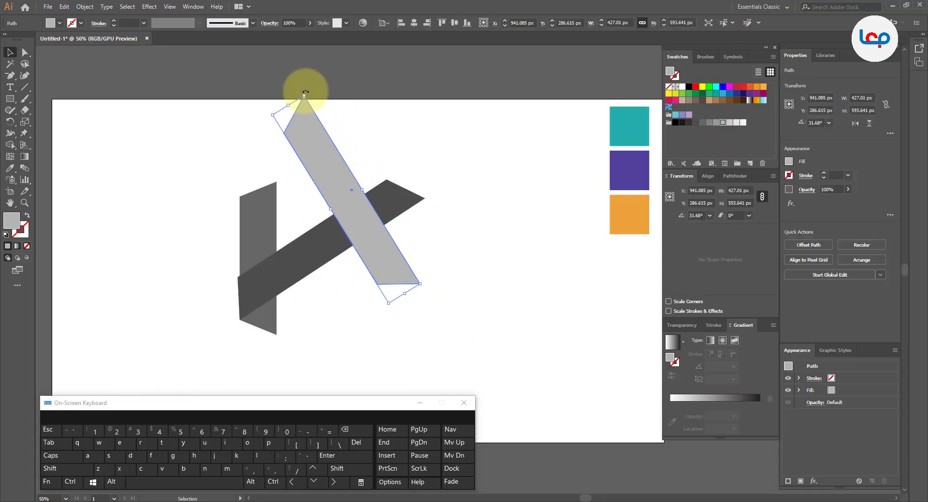
# Step: Rotate the light grey bar to about 43° and reposition it over the dark bar's upper end
pyautogui.moveTo(305, 92); pyautogui.dragTo(295, 96)
pyautogui.moveTo(322, 167); pyautogui.dragTo(291, 142)
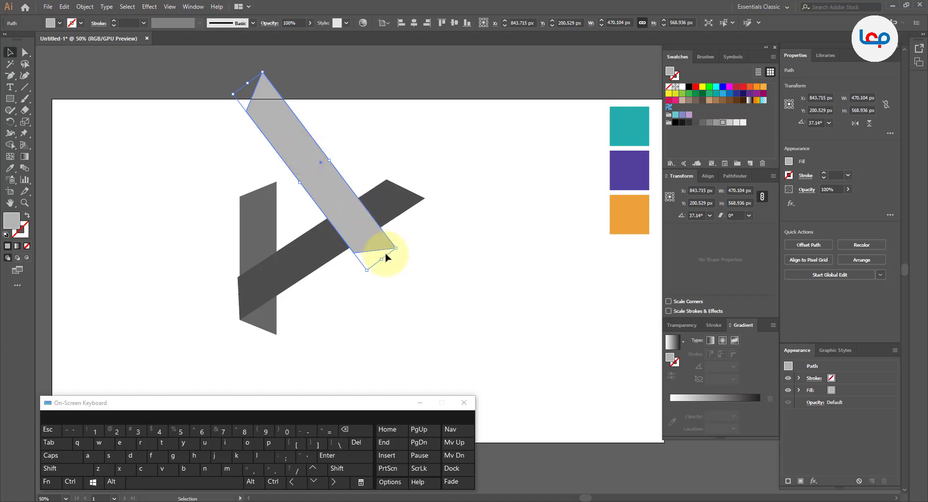
pyautogui.moveTo(387, 239); pyautogui.dragTo(389, 239)
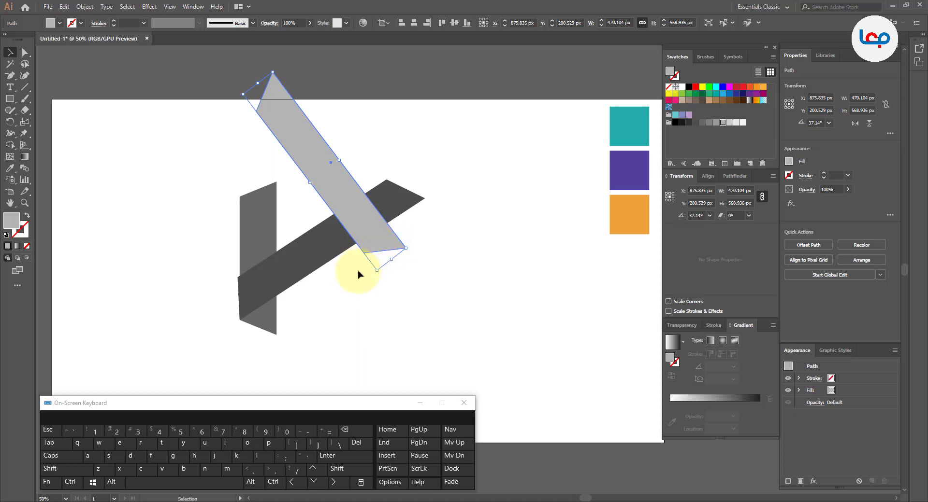
pyautogui.click(355, 276)
pyautogui.click(376, 242)
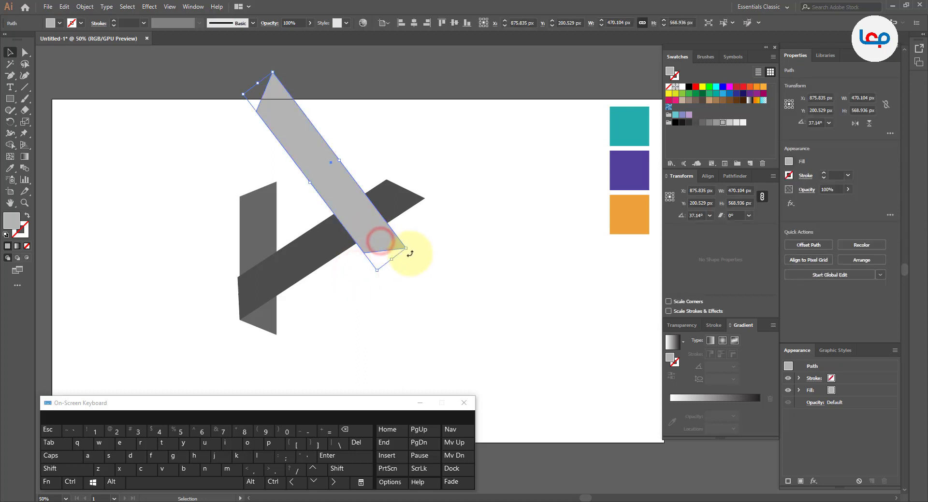
pyautogui.moveTo(412, 248)
pyautogui.mouseDown()
pyautogui.moveTo(417, 242)
pyautogui.moveTo(406, 244)
pyautogui.mouseUp()
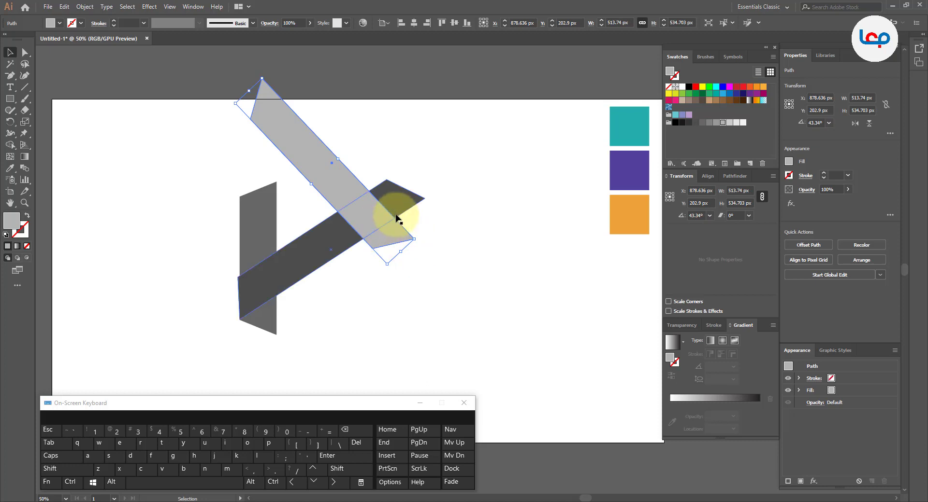
# Step: Rotate the dark diagonal bar to about 307° and realign its lower corner with the vertical bar's lower-left corner
pyautogui.click(398, 206)
pyautogui.moveTo(429, 198); pyautogui.dragTo(424, 193)
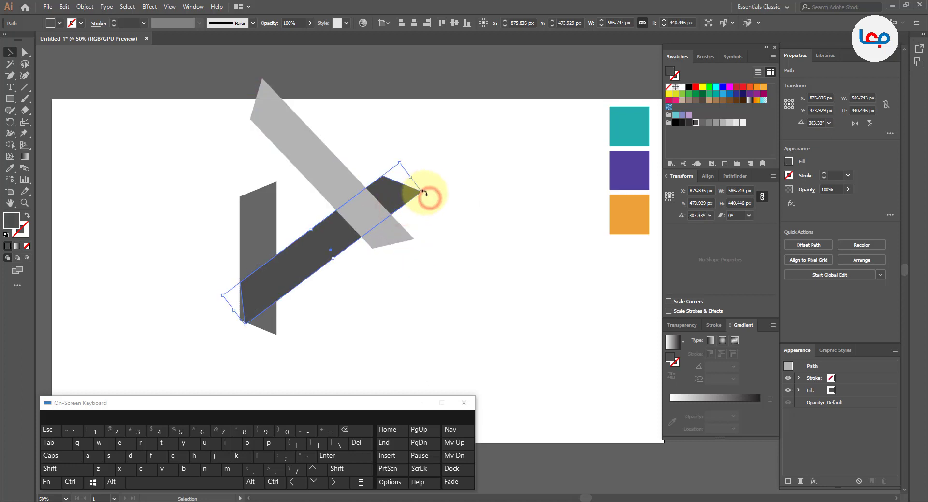
pyautogui.scroll(4, 248, 296)
pyautogui.moveTo(245, 327); pyautogui.dragTo(232, 312)
pyautogui.scroll(-3, 242, 317)
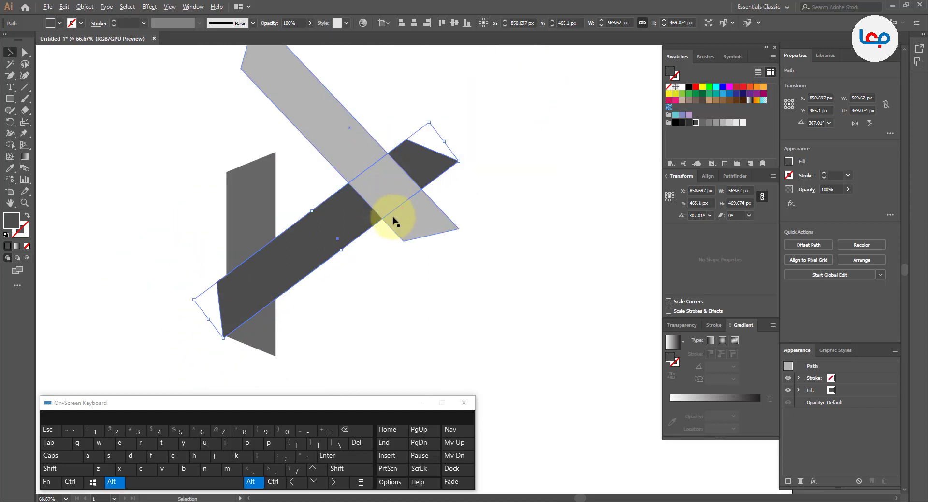
pyautogui.scroll(-1, 388, 200)
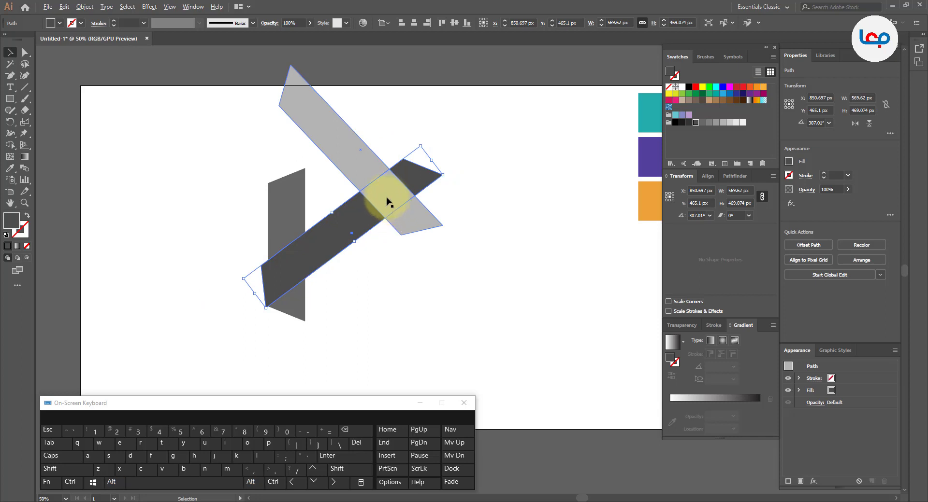
# Step: Turn the light grey bar roughly half a turn, to about 229°, keeping it across the dark bar's upper end
pyautogui.click(353, 163)
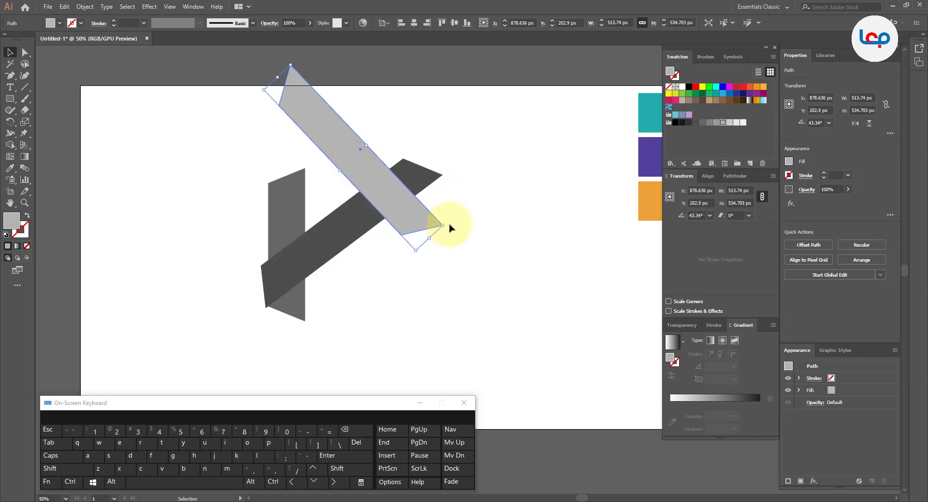
pyautogui.moveTo(448, 226); pyautogui.dragTo(243, 85)
pyautogui.click(407, 122)
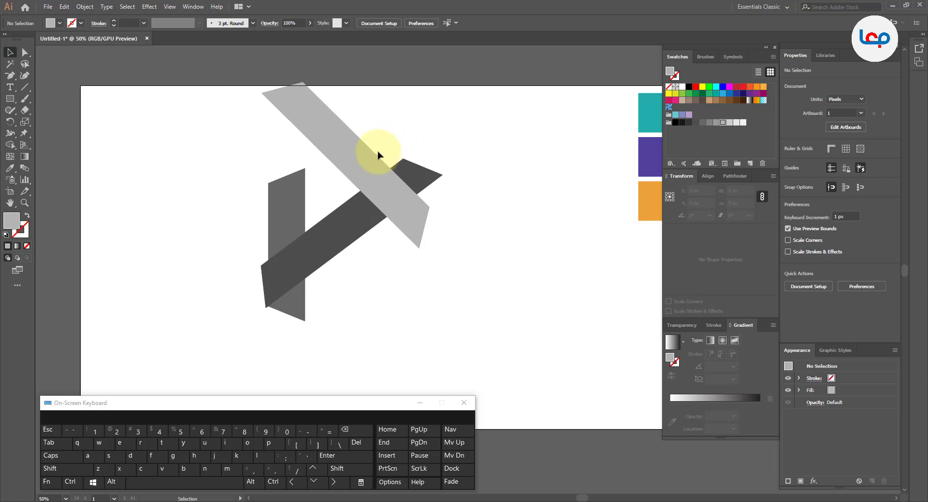
pyautogui.click(414, 122)
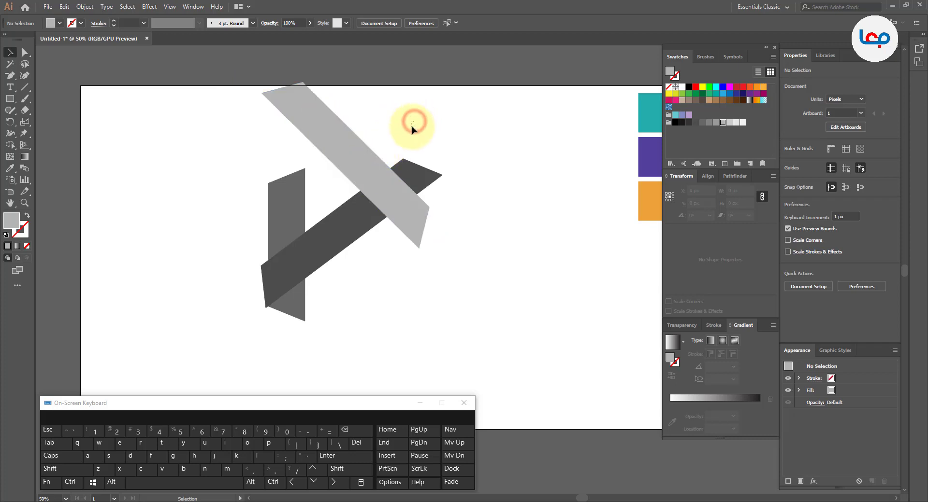
pyautogui.click(349, 140)
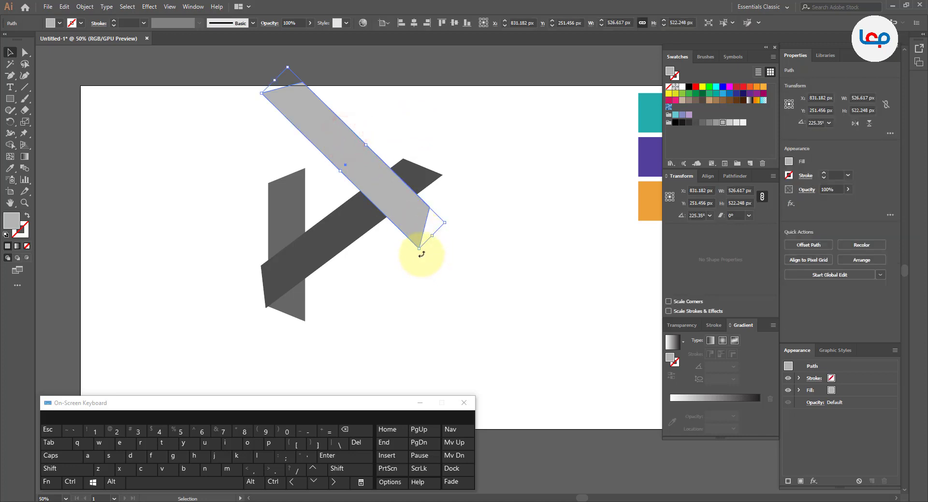
pyautogui.moveTo(422, 254); pyautogui.dragTo(429, 244)
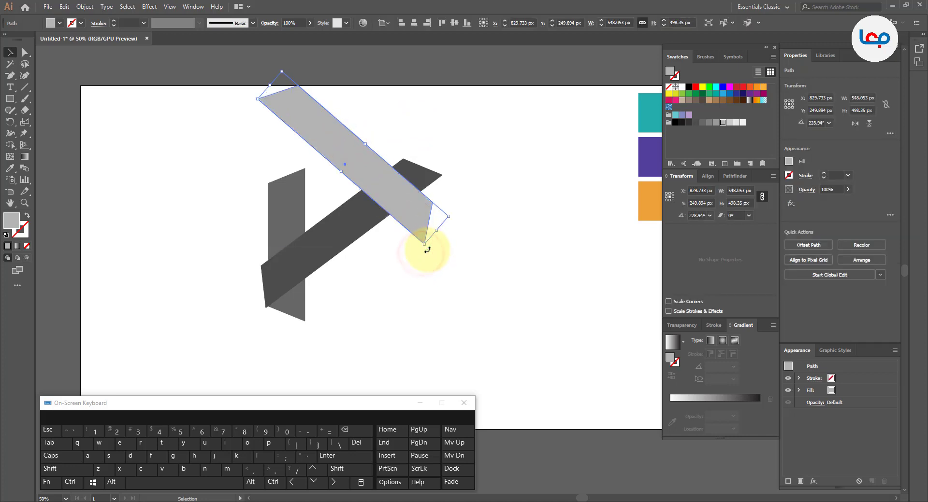
pyautogui.click(423, 137)
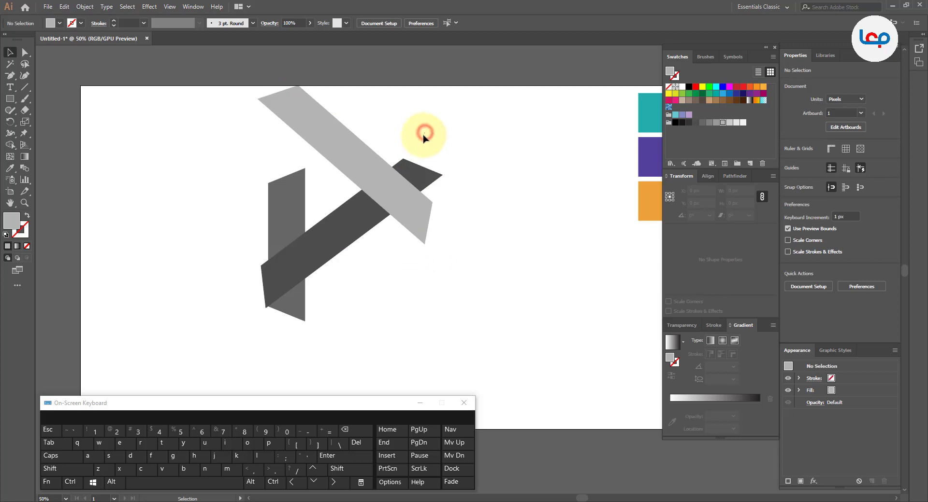
# Step: Use Shape Builder on all three bars to remove the sliver left of the vertical bar and merge the lower diagonal bar's pieces
pyautogui.hotkey('ctrl', 'a')
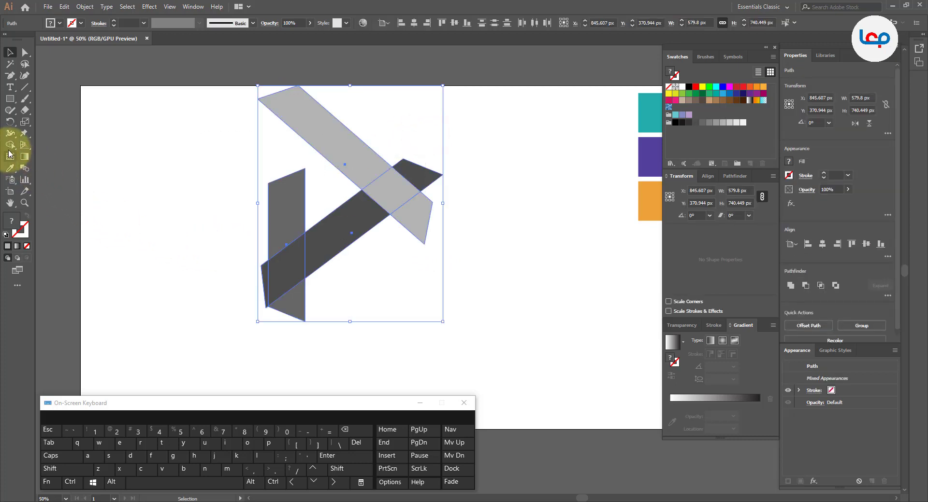
pyautogui.click(10, 144)
pyautogui.click(264, 277)
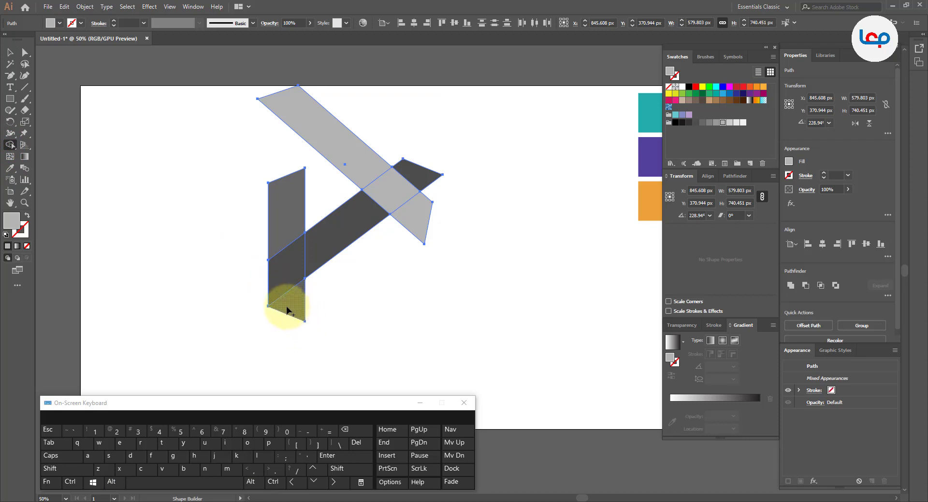
pyautogui.moveTo(294, 262)
pyautogui.mouseDown()
pyautogui.moveTo(315, 249)
pyautogui.moveTo(317, 273)
pyautogui.mouseUp()
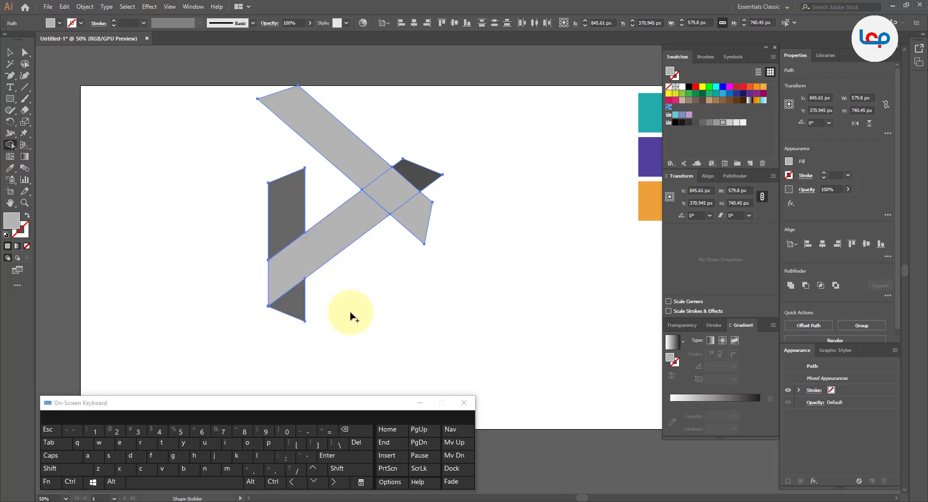
# Step: Remove the two bar ends protruding past the right-hand crossing with Shape Builder, and deselect the artwork
pyautogui.moveTo(413, 218)
pyautogui.mouseDown()
pyautogui.moveTo(425, 176)
pyautogui.moveTo(411, 184)
pyautogui.mouseUp()
pyautogui.click(10, 52)
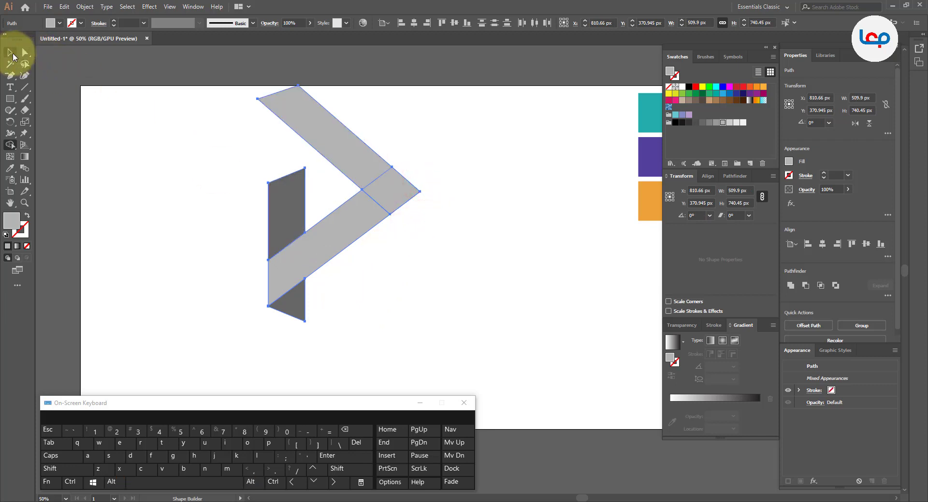
pyautogui.click(199, 170)
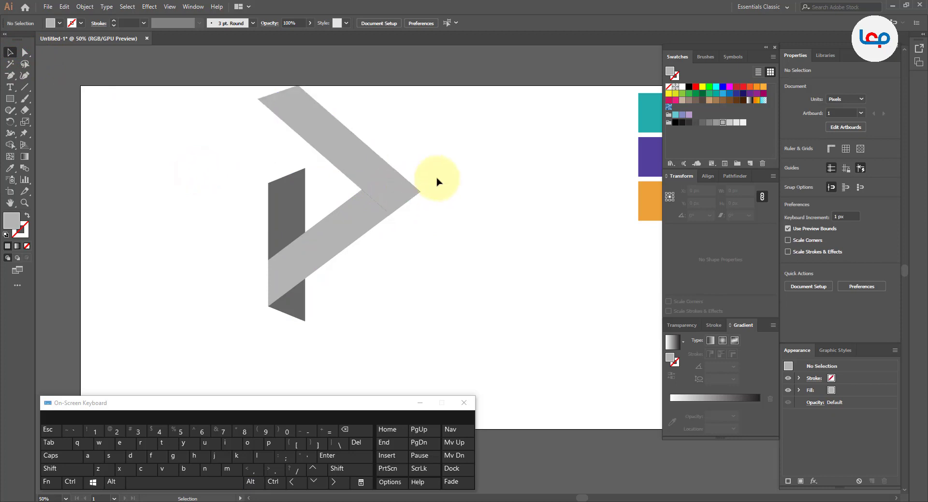
# Step: Delete the outermost anchor point of the overlap piece where the two diagonal bars meet, leaving a flat corner
pyautogui.moveTo(436, 178); pyautogui.dragTo(387, 223)
pyautogui.click(10, 65)
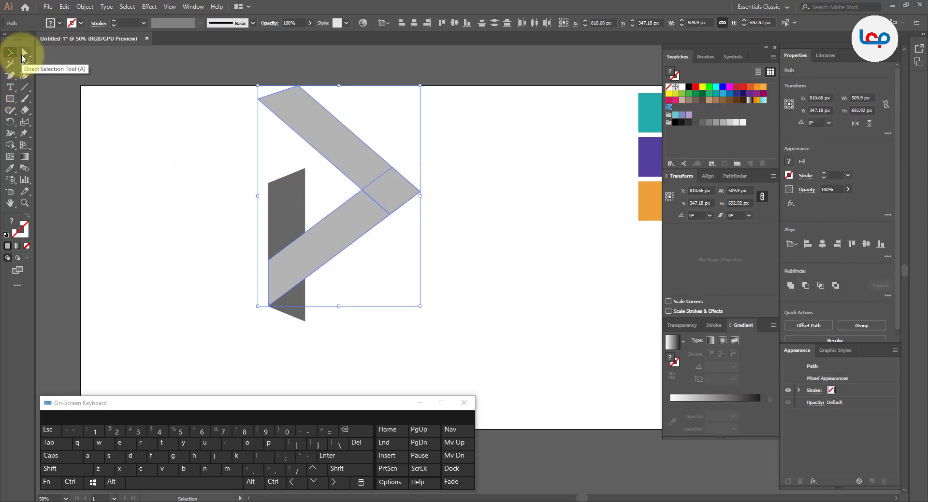
pyautogui.click(23, 56)
pyautogui.click(10, 77)
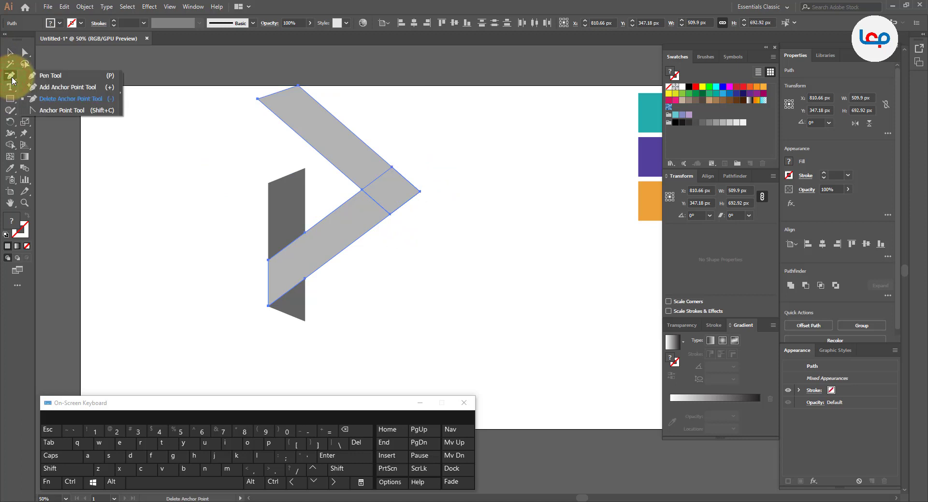
pyautogui.click(43, 99)
pyautogui.click(419, 191)
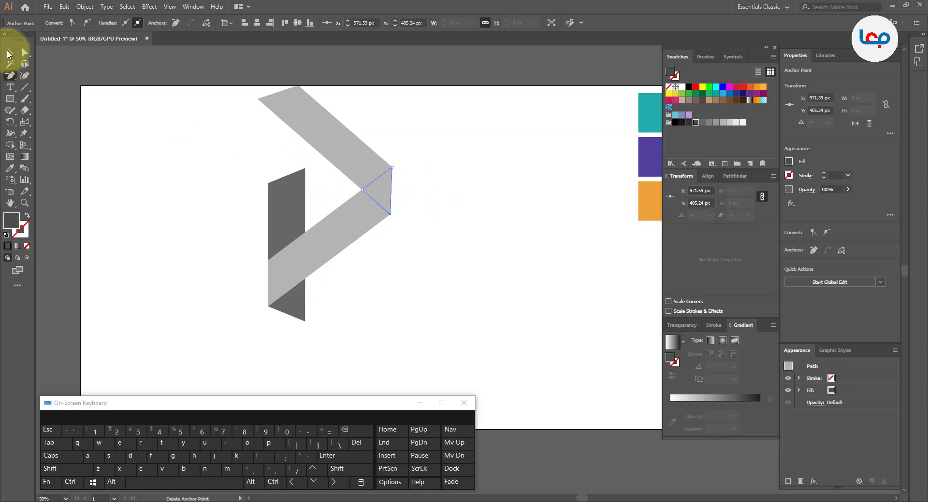
# Step: Merge the upper diagonal bar with the trimmed corner piece into one dark grey shape using Shape Builder
pyautogui.click(9, 144)
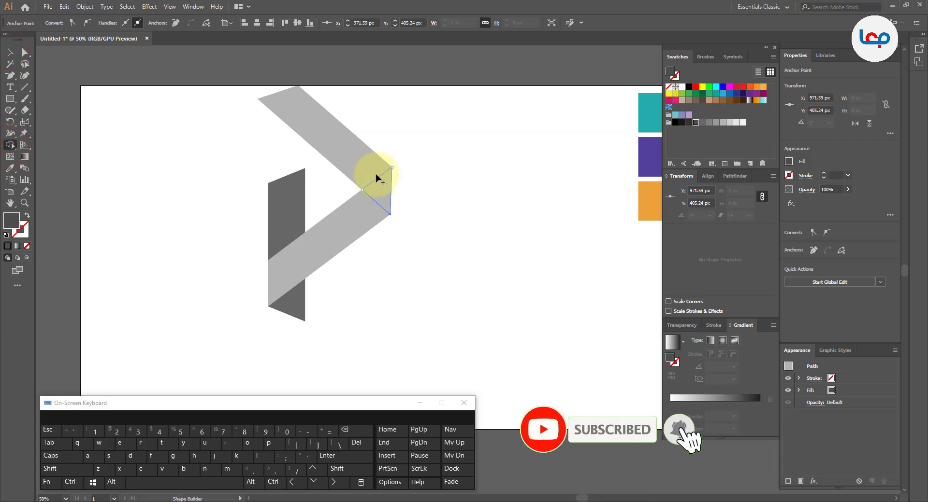
pyautogui.click(376, 179)
pyautogui.click(10, 52)
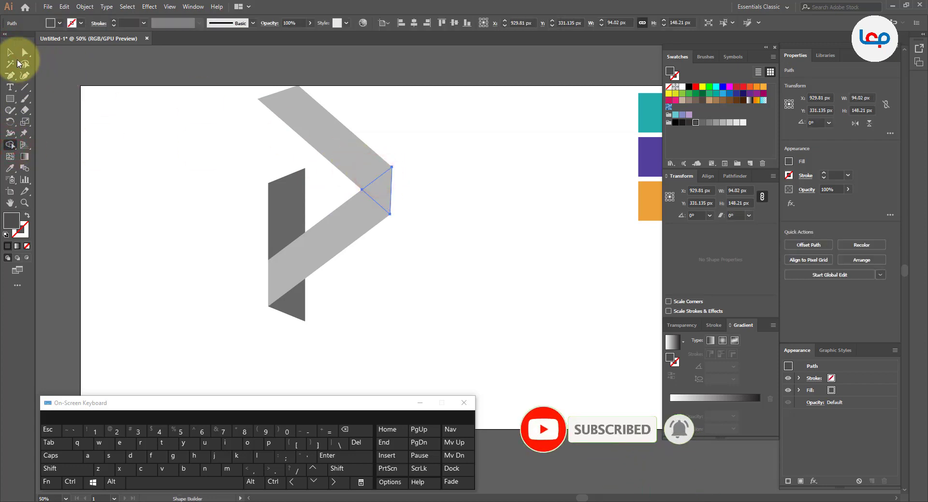
pyautogui.moveTo(428, 135); pyautogui.dragTo(200, 300)
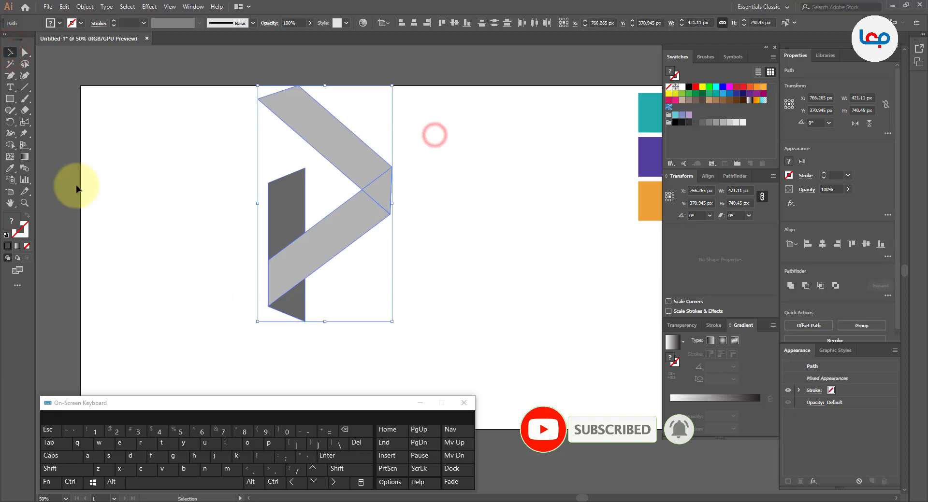
pyautogui.click(9, 144)
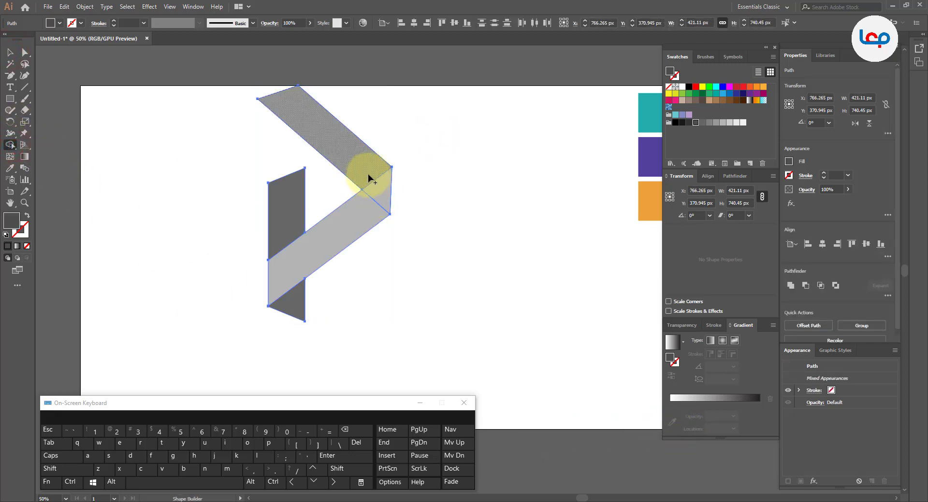
pyautogui.moveTo(368, 179); pyautogui.dragTo(380, 190)
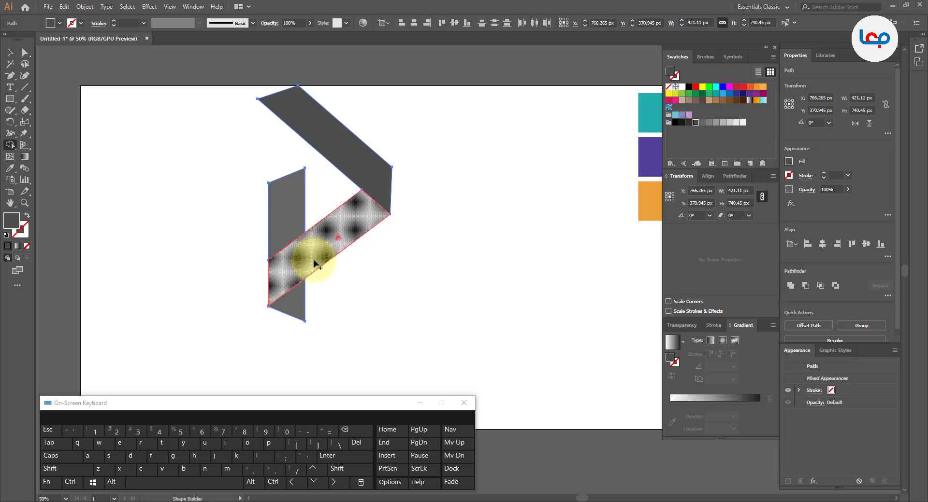
# Step: Apply the dark grey fill to the lower diagonal bar and both vertical bar pieces with Shape Builder
pyautogui.moveTo(317, 259)
pyautogui.mouseDown()
pyautogui.moveTo(302, 275)
pyautogui.moveTo(285, 223)
pyautogui.mouseUp()
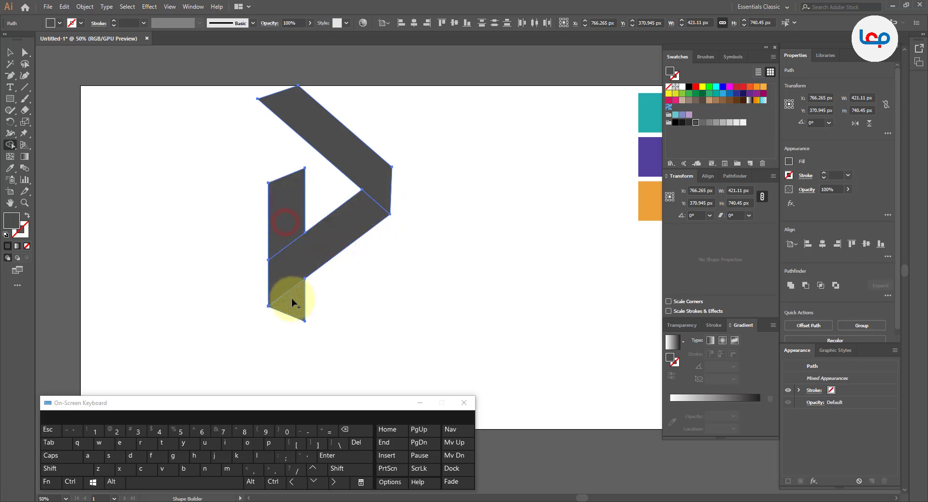
pyautogui.click(292, 303)
pyautogui.click(10, 52)
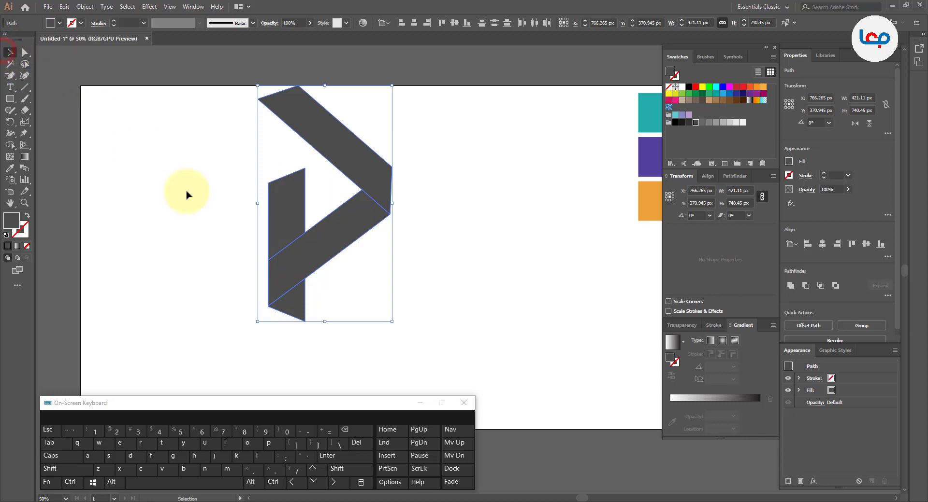
pyautogui.click(197, 200)
pyautogui.click(278, 219)
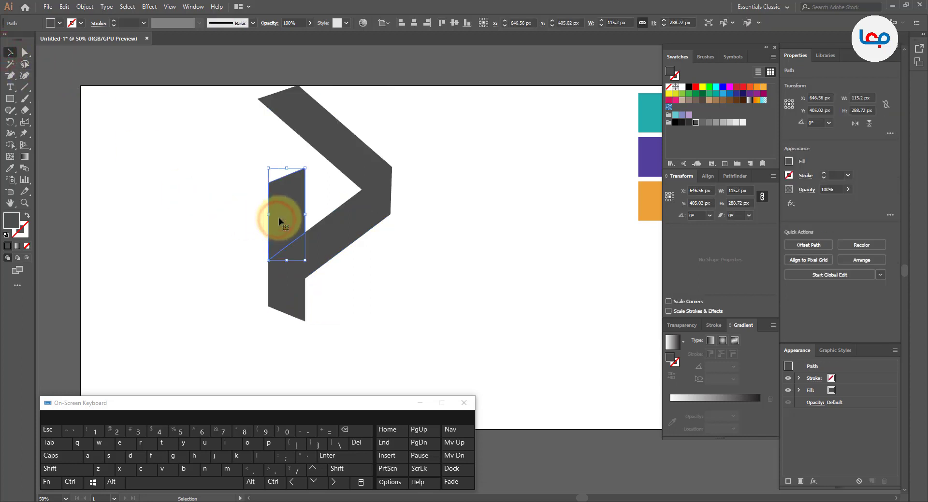
pyautogui.click(399, 142)
# Step: Fill the upper diagonal bar with teal sampled from the teal colour square
pyautogui.click(338, 153)
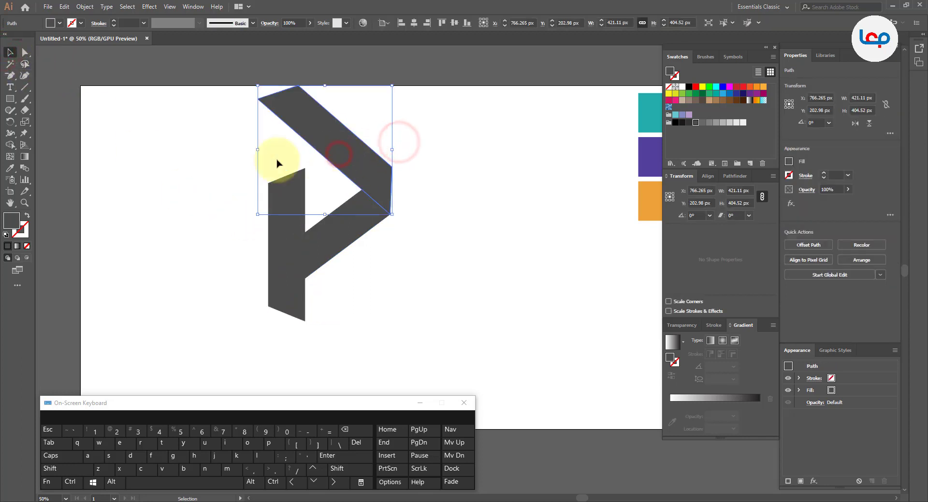
pyautogui.click(10, 168)
pyautogui.click(644, 129)
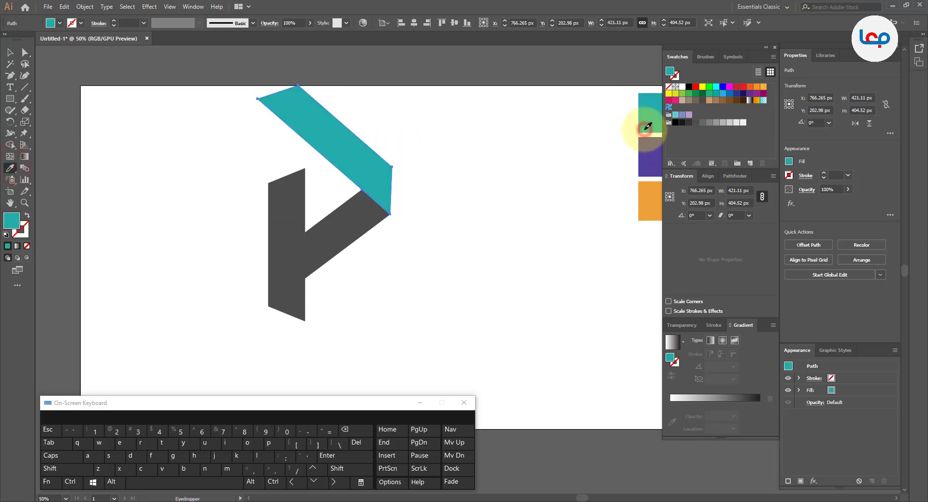
pyautogui.click(10, 53)
pyautogui.click(174, 172)
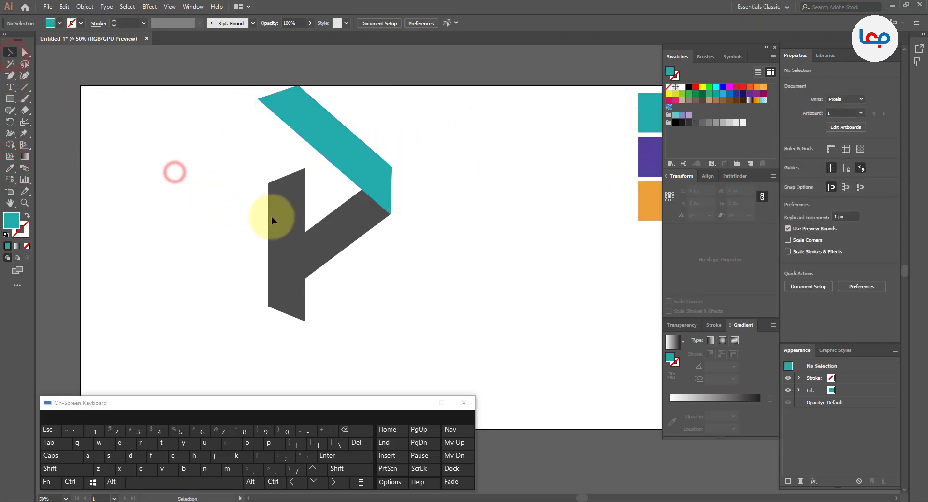
# Step: Fill the lower diagonal bar with purple sampled from the purple colour square
pyautogui.click(358, 229)
pyautogui.click(10, 168)
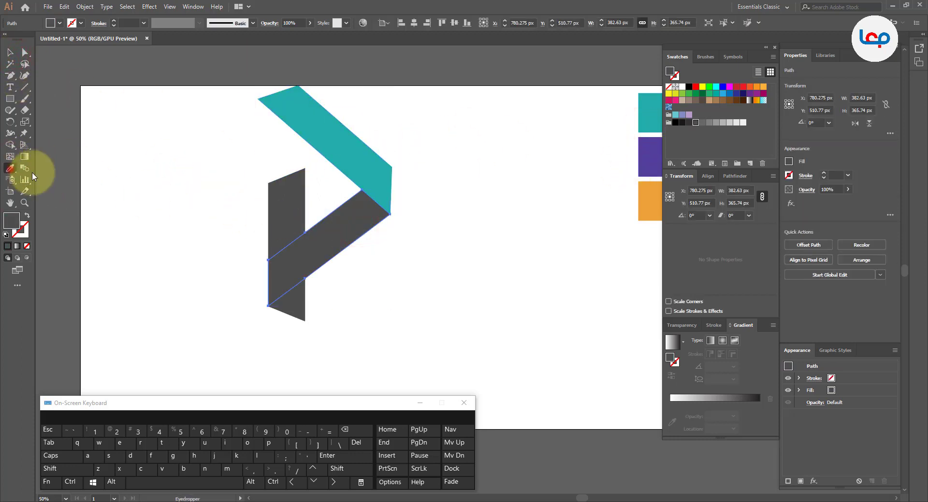
pyautogui.click(645, 157)
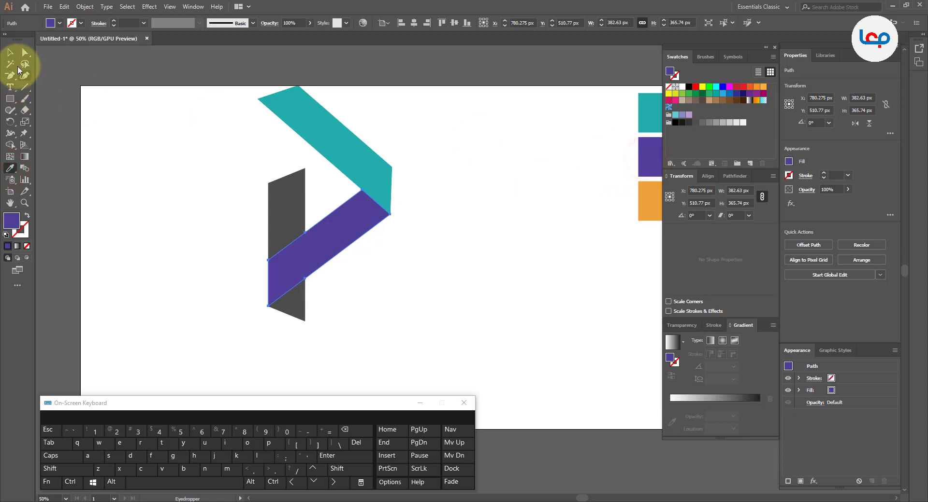
pyautogui.click(10, 52)
pyautogui.click(129, 161)
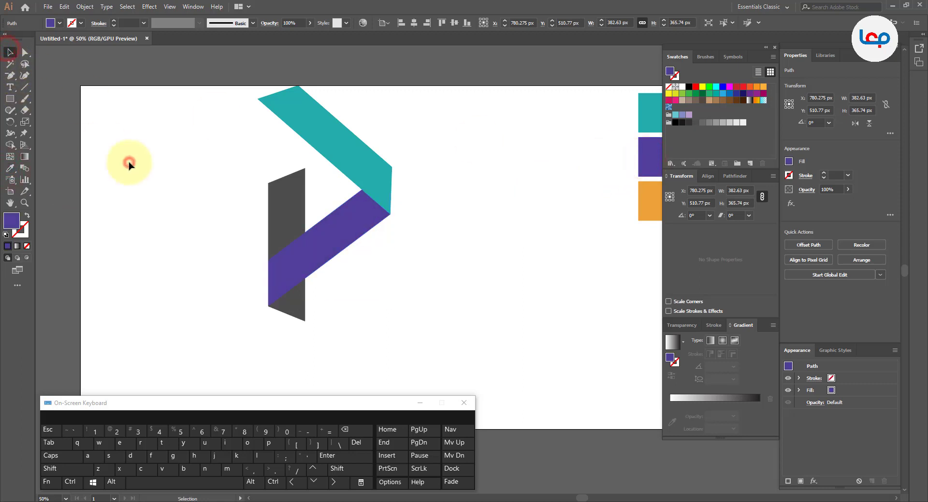
# Step: Fill both pieces of the vertical bar with orange sampled from the orange colour square
pyautogui.click(299, 220)
pyautogui.click(301, 298)
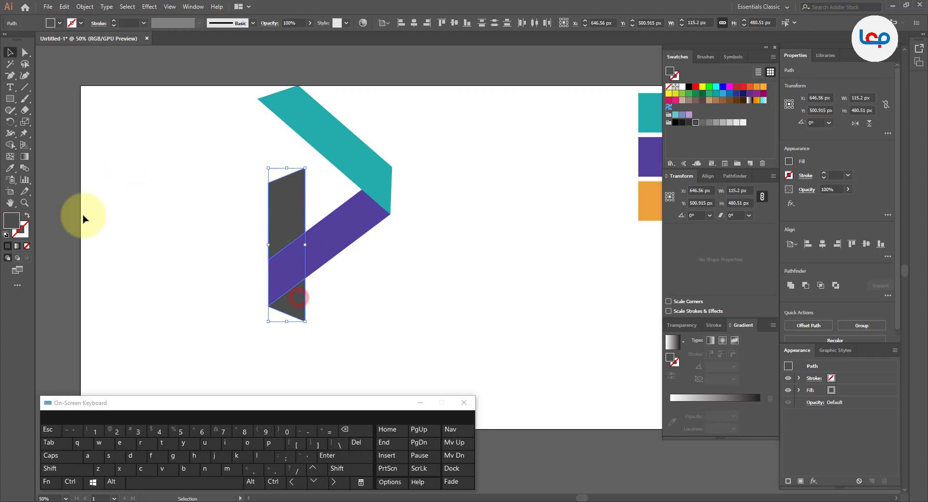
pyautogui.click(9, 169)
pyautogui.click(647, 199)
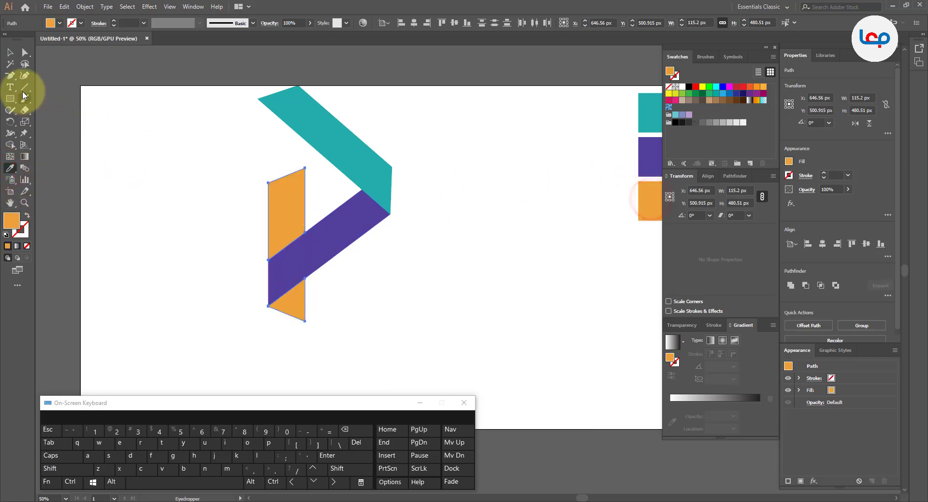
pyautogui.click(13, 54)
pyautogui.click(154, 139)
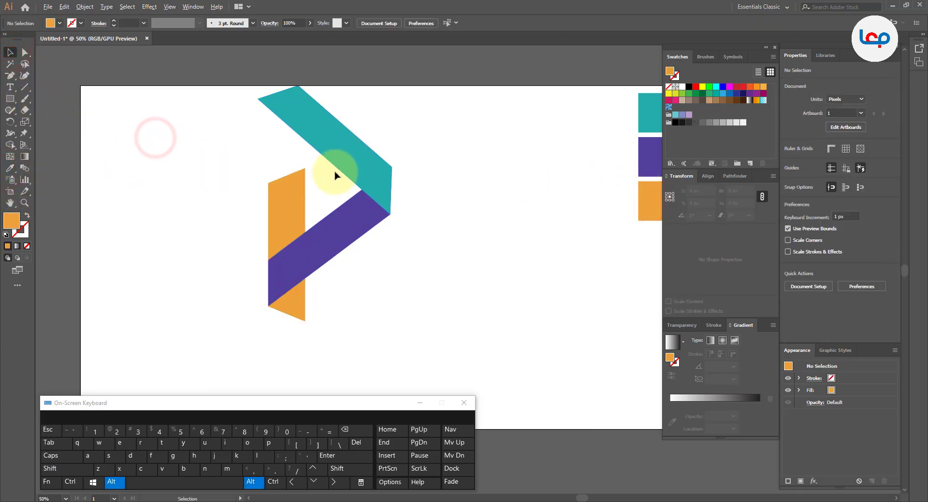
# Step: Move the teal bar's top anchor point down along its outer edge to shorten that side
pyautogui.keyDown('alt'); pyautogui.scroll(-2, 335, 159); pyautogui.keyUp('alt')
pyautogui.keyDown('alt'); pyautogui.scroll(2, 334, 149); pyautogui.keyUp('alt')
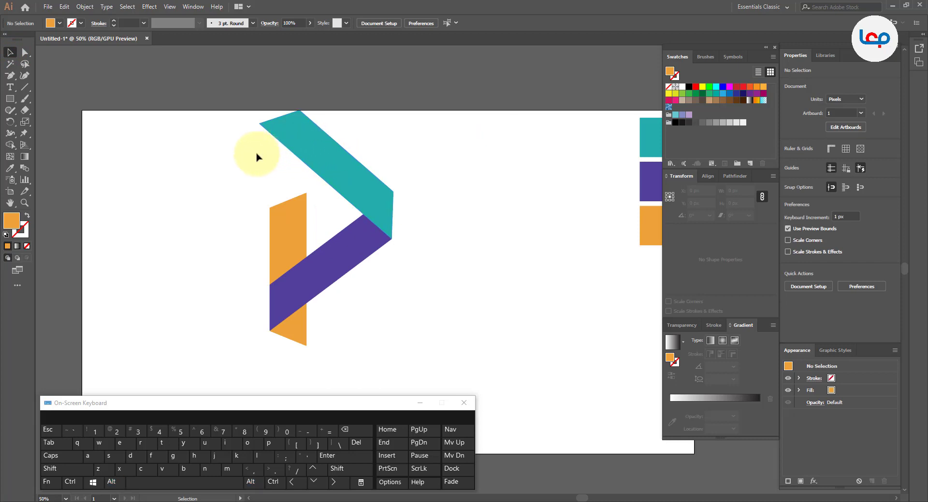
pyautogui.click(256, 154)
pyautogui.click(312, 150)
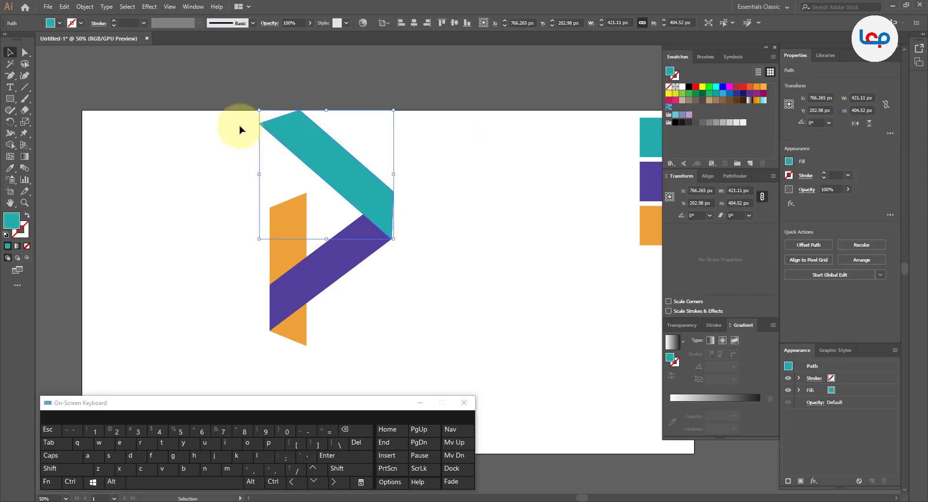
pyautogui.click(25, 52)
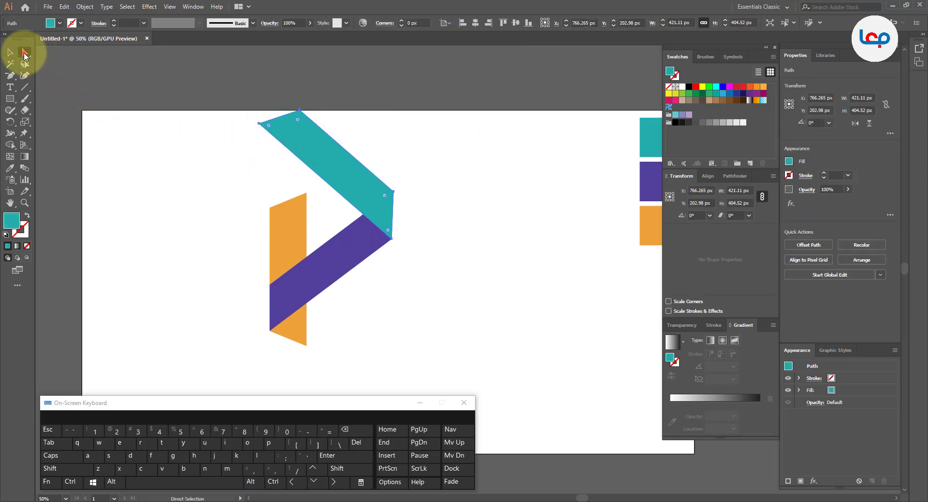
pyautogui.click(300, 111)
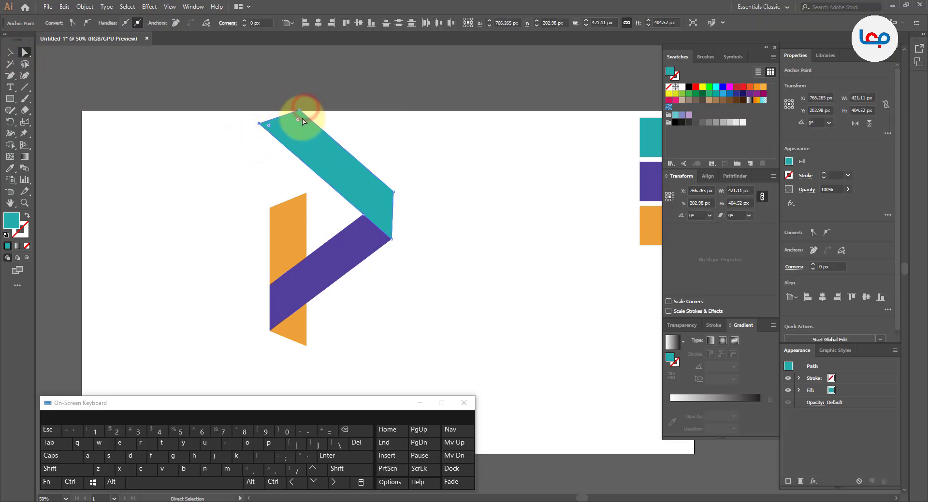
pyautogui.moveTo(308, 116); pyautogui.dragTo(329, 134)
# Step: Move the teal bar's upper-left tip anchor inward to about X 574 px, Y 58 px
pyautogui.moveTo(329, 139); pyautogui.dragTo(257, 123)
pyautogui.click(354, 136)
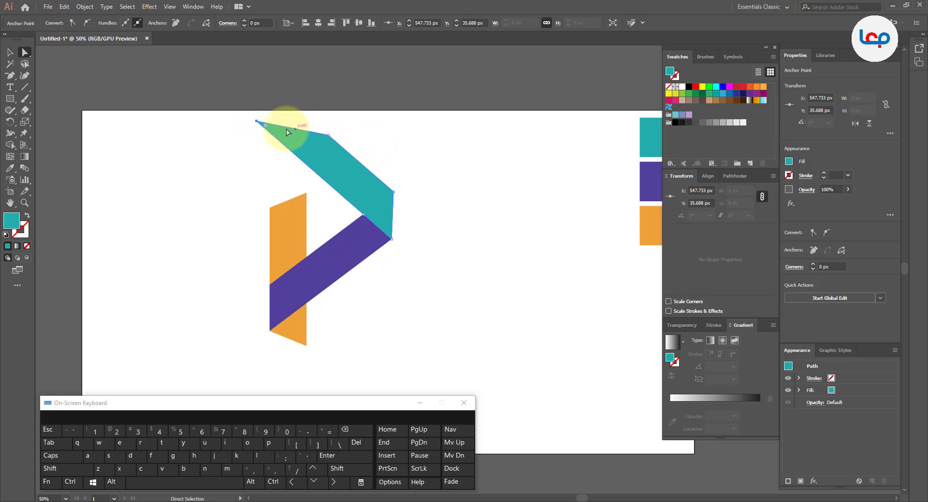
pyautogui.moveTo(257, 124); pyautogui.dragTo(265, 130)
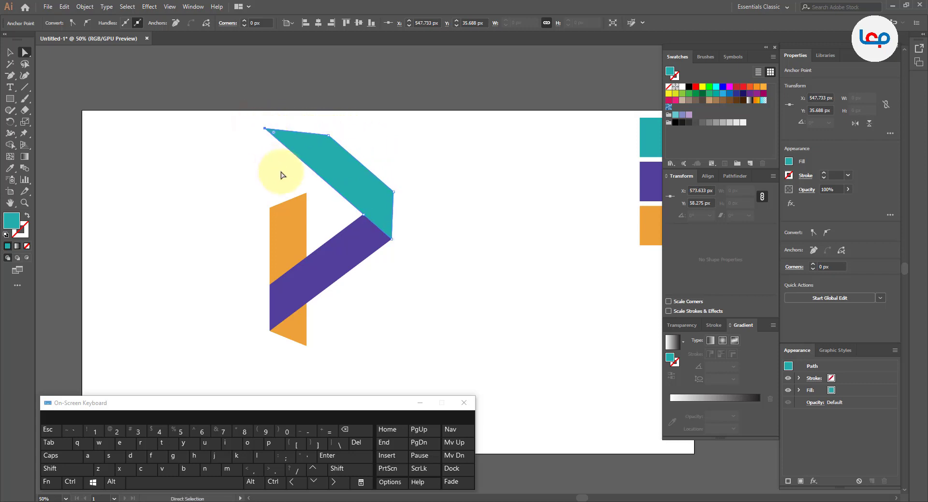
pyautogui.click(279, 170)
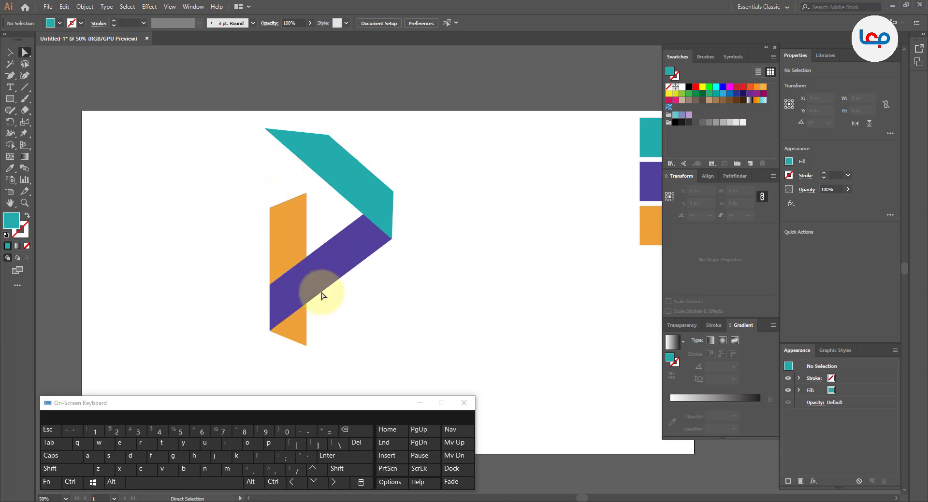
# Step: Delete the teal, purple and orange colour reference squares from the artboard
pyautogui.scroll(-2, 314, 285)
pyautogui.keyDown('alt'); pyautogui.click(354, 324); pyautogui.keyUp('alt')
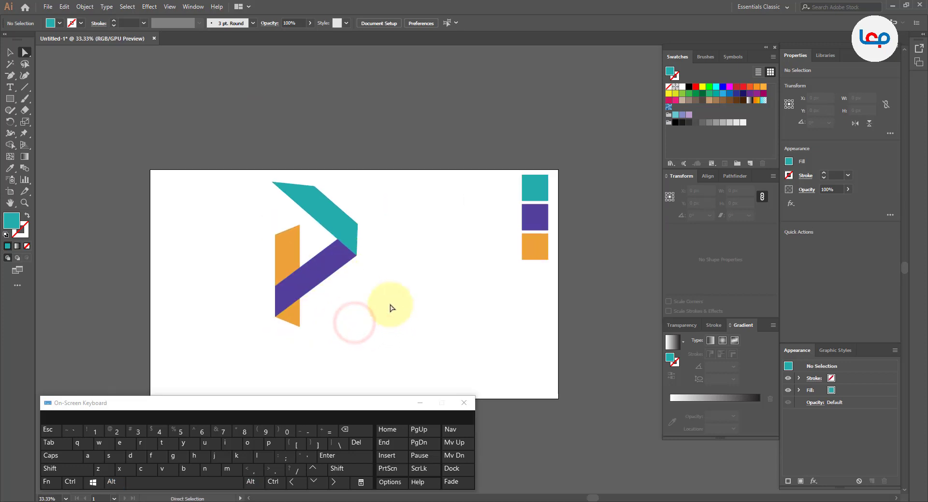
pyautogui.scroll(2, 352, 289)
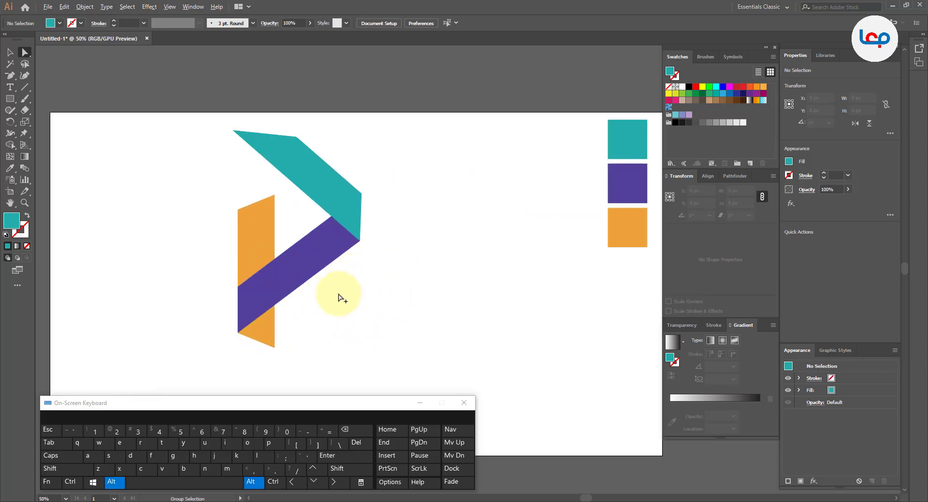
pyautogui.scroll(-1, 339, 294)
pyautogui.moveTo(581, 171); pyautogui.dragTo(498, 280)
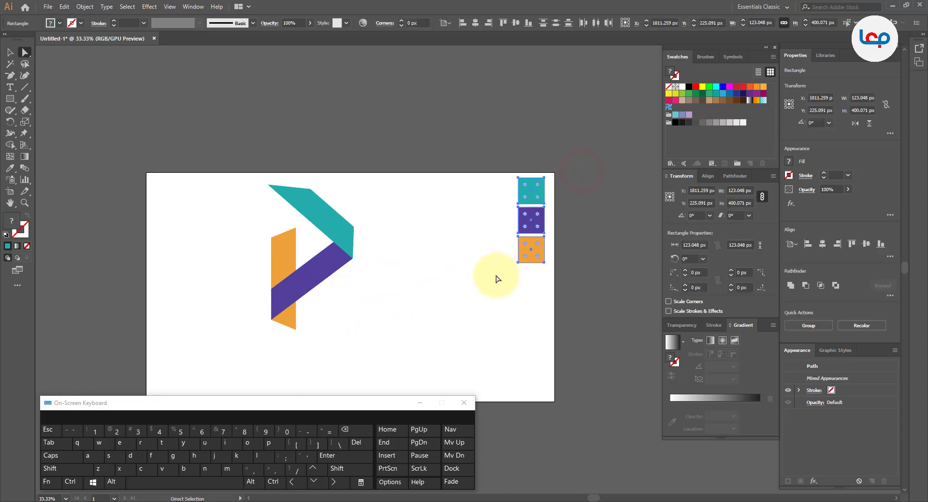
pyautogui.press('Delete')
# Step: Move the whole P mark across to the right part of the artboard, to about X 1489 px, Y 466 px
pyautogui.moveTo(434, 182); pyautogui.dragTo(278, 340)
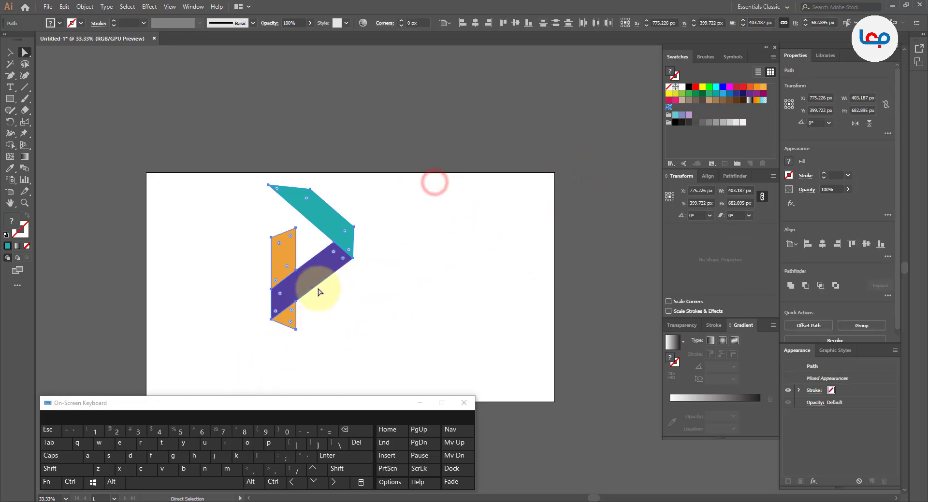
pyautogui.click(10, 52)
pyautogui.moveTo(300, 255); pyautogui.dragTo(454, 270)
pyautogui.click(562, 287)
pyautogui.scroll(-1, 398, 253)
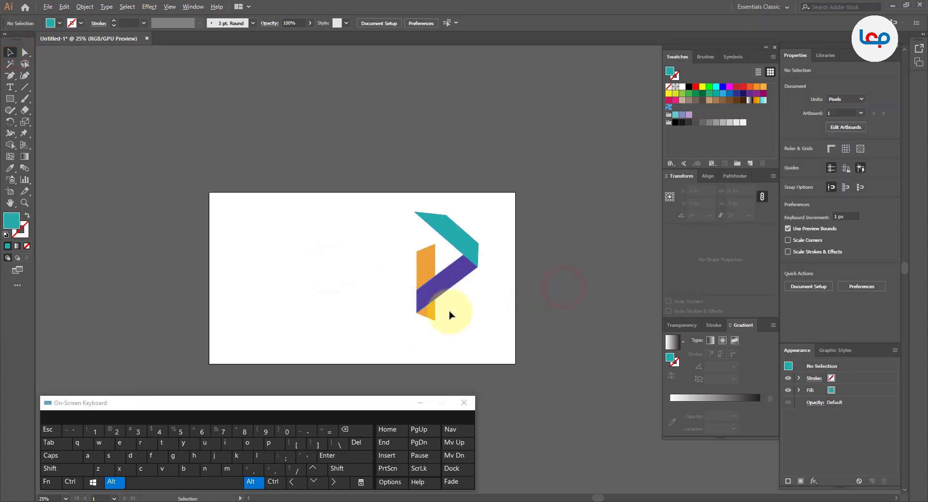
pyautogui.scroll(1, 450, 314)
pyautogui.click(419, 407)
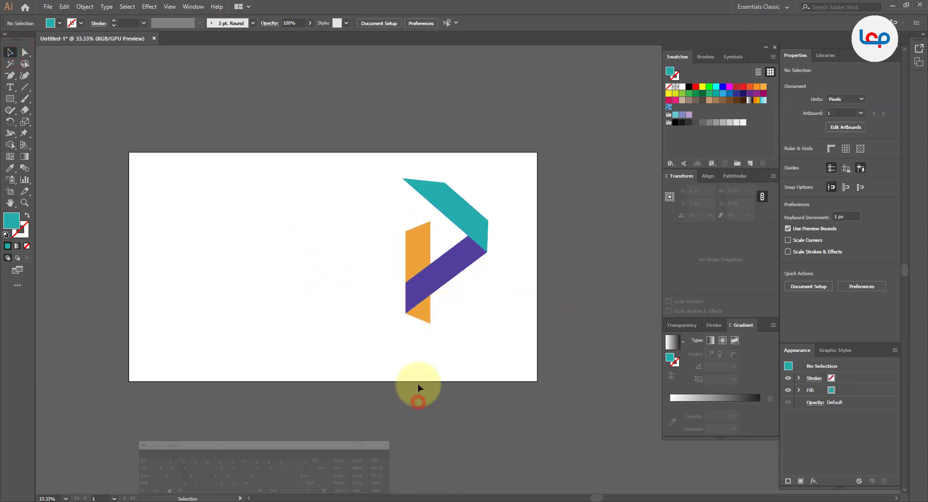
# Step: Group the purple diagonal bar on its own and ungroup it again
pyautogui.scroll(5, 413, 297)
pyautogui.click(412, 350)
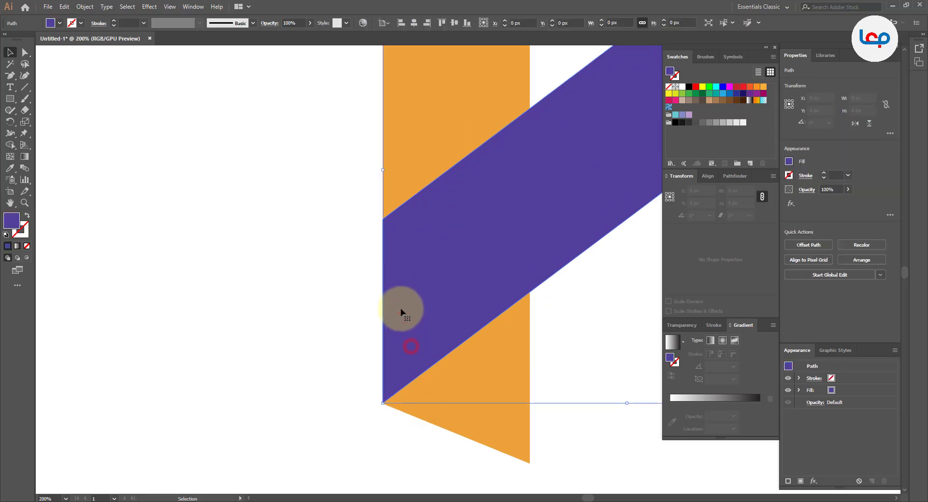
pyautogui.rightClick(427, 227)
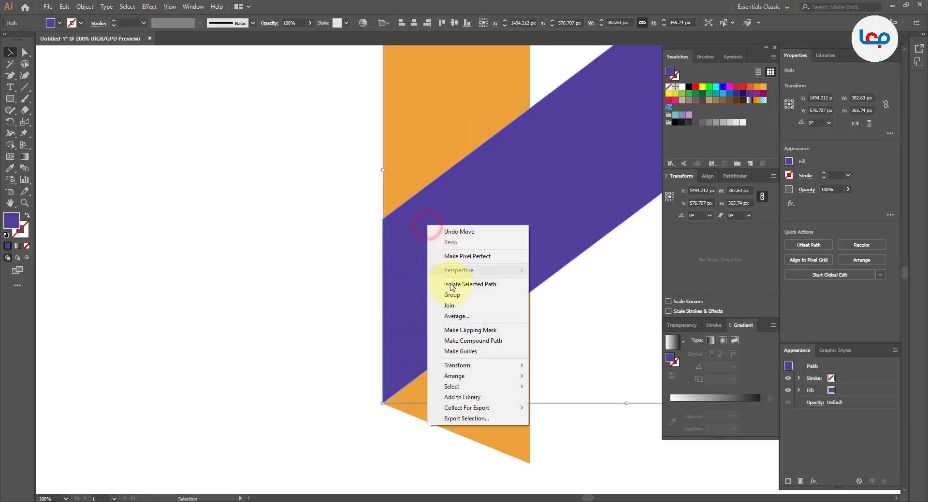
pyautogui.click(453, 294)
pyautogui.click(331, 291)
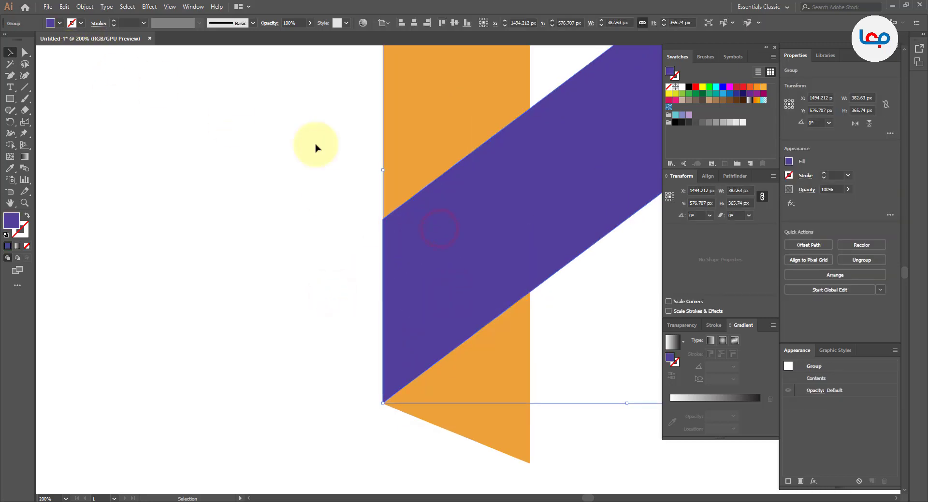
pyautogui.rightClick(460, 201)
pyautogui.click(493, 280)
pyautogui.click(271, 238)
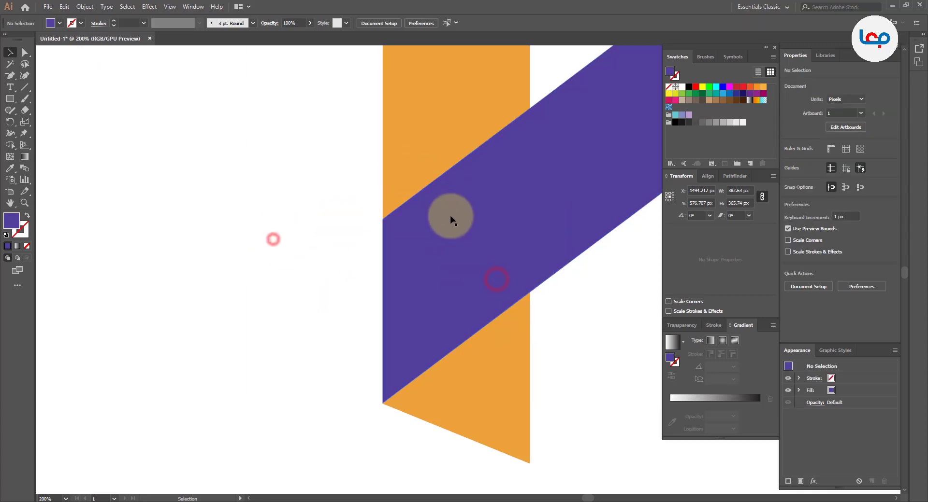
# Step: Examine up close the purple bar's upper-left corner where it meets the orange vertical bar
pyautogui.click(449, 216)
pyautogui.rightClick(432, 217)
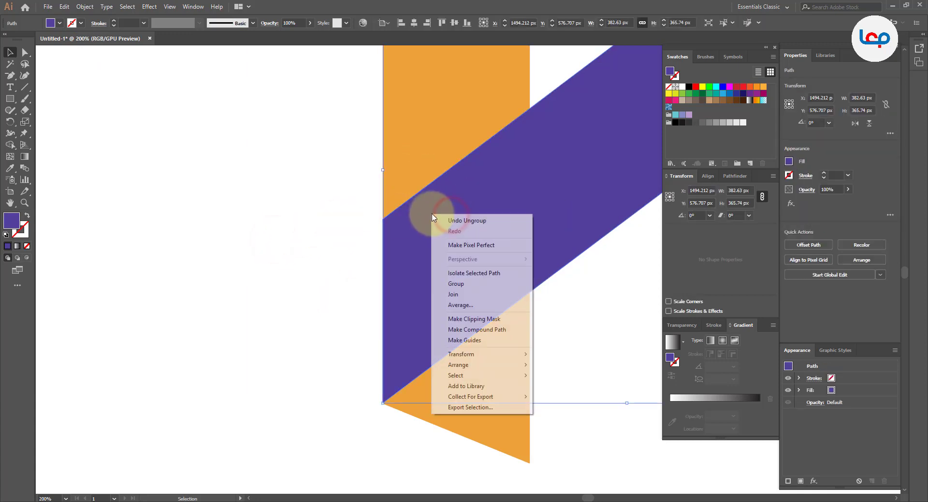
pyautogui.click(25, 52)
pyautogui.scroll(15, 394, 226)
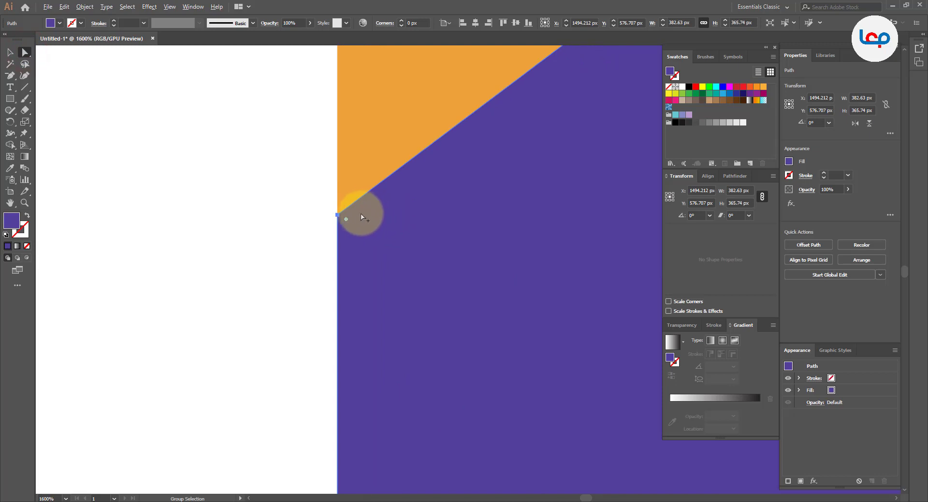
pyautogui.scroll(-20, 290, 203)
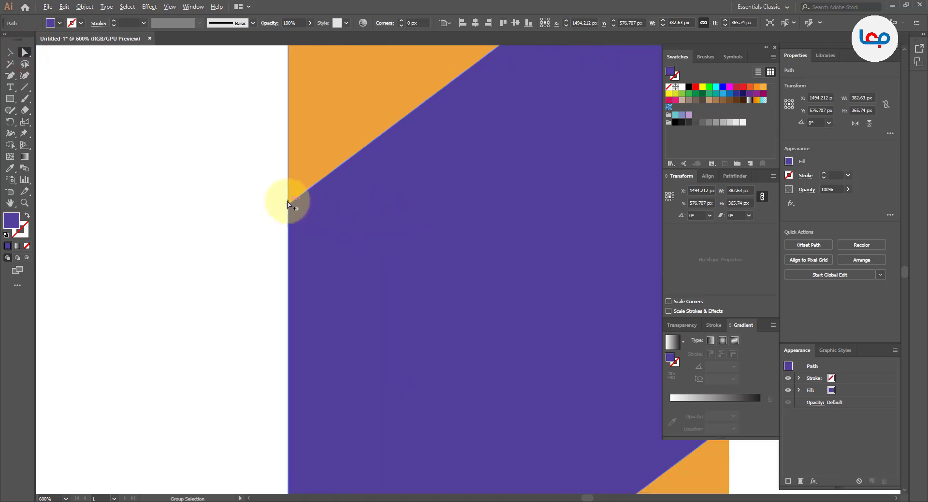
pyautogui.scroll(1, 312, 135)
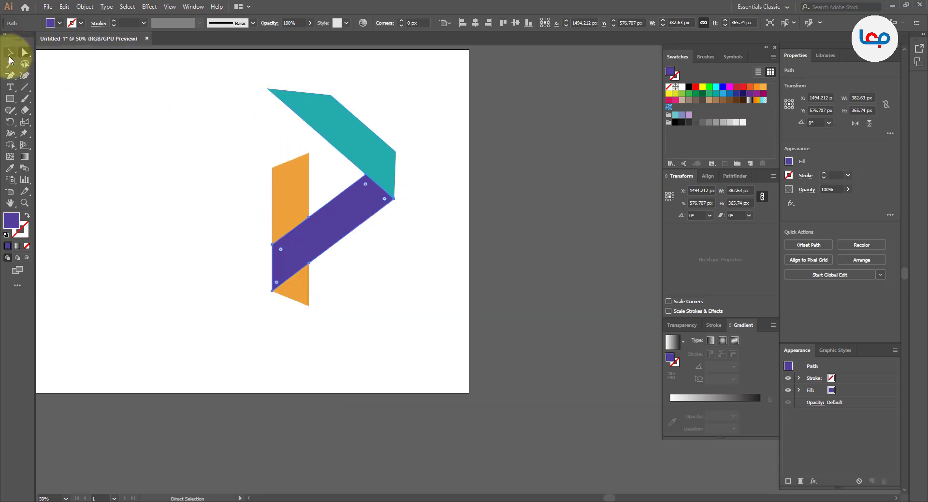
pyautogui.click(9, 52)
pyautogui.click(181, 178)
pyautogui.scroll(-2, 358, 242)
pyautogui.scroll(2, 284, 204)
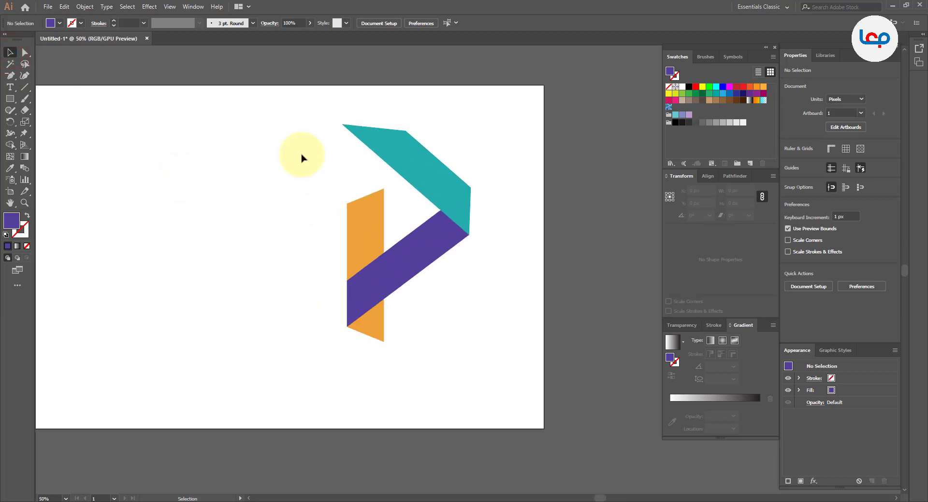
# Step: Group the teal, purple and orange pieces of the P mark into one object
pyautogui.moveTo(297, 140); pyautogui.dragTo(416, 306)
pyautogui.rightClick(424, 193)
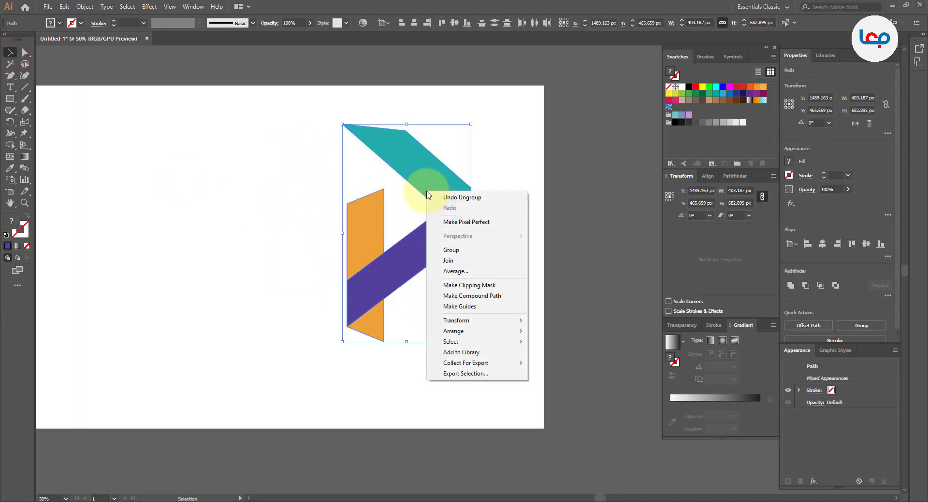
pyautogui.click(452, 250)
pyautogui.click(483, 259)
pyautogui.click(452, 225)
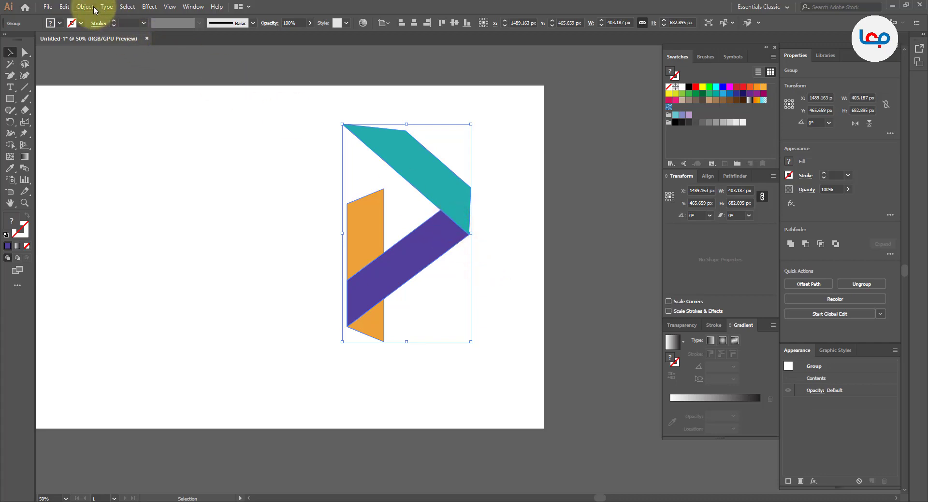
# Step: Start a Stylize Drop Shadow effect on the grouped P mark with its preview enabled
pyautogui.click(191, 7)
pyautogui.moveTo(167, 10)
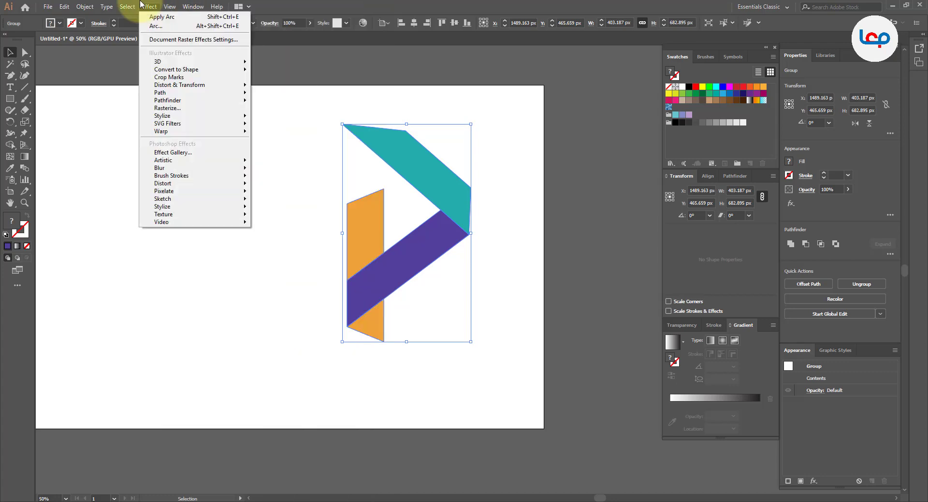
pyautogui.moveTo(203, 116)
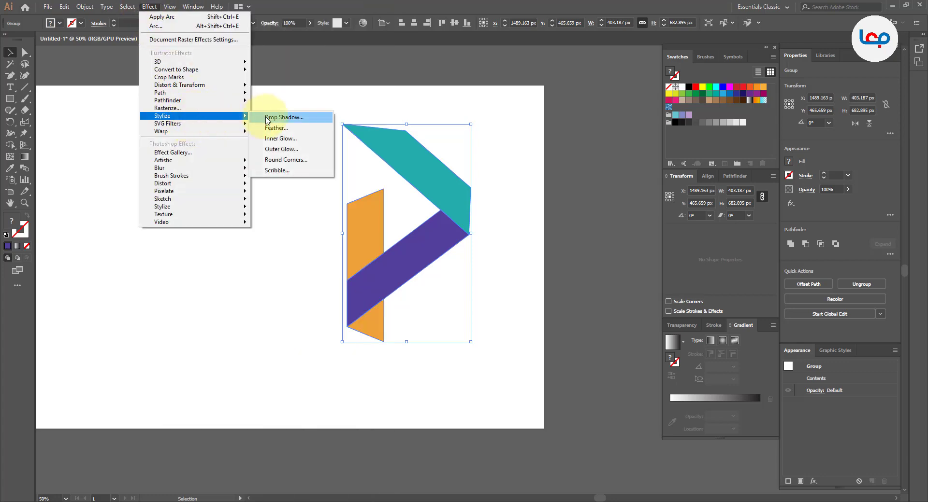
pyautogui.click(268, 119)
pyautogui.click(568, 278)
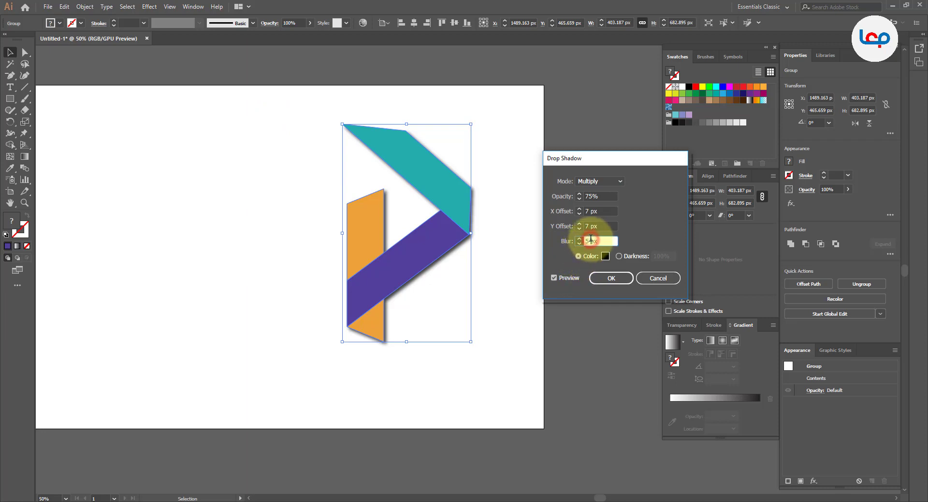
# Step: Lower the drop shadow's blur to 2 px, its Y offset to 1 px and its X offset to 2 px
pyautogui.click(591, 239)
pyautogui.press('Down')
pyautogui.press('Down')
pyautogui.press('Down')
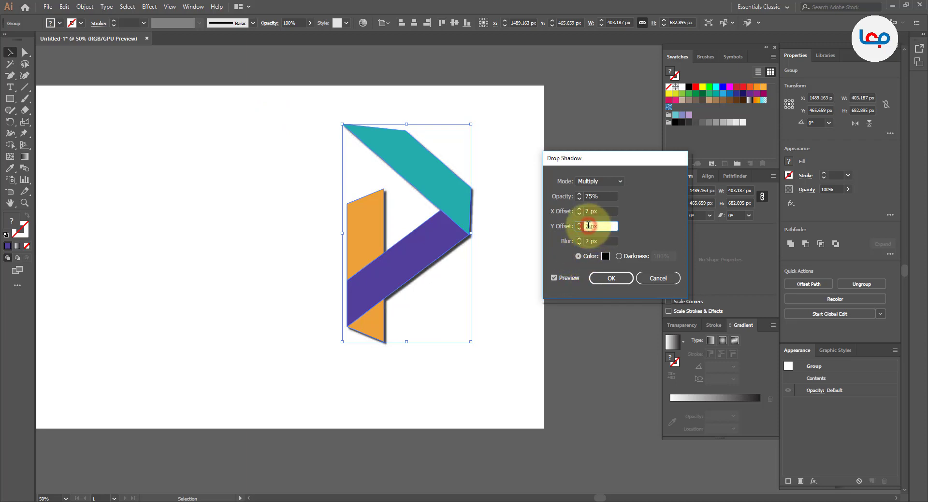
pyautogui.press('Down')
pyautogui.press('Down')
pyautogui.press('Down')
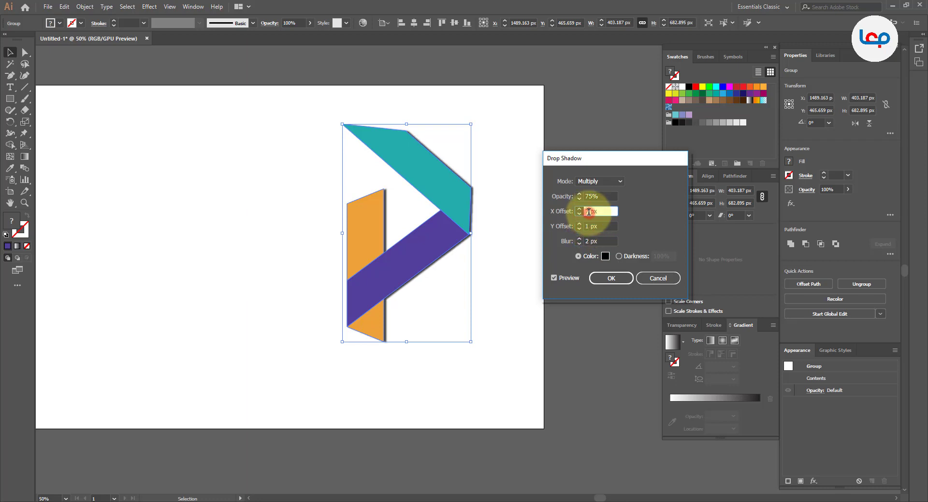
pyautogui.press('Down')
pyautogui.press('Down')
pyautogui.press('Down')
pyautogui.press('Down')
pyautogui.press('Down')
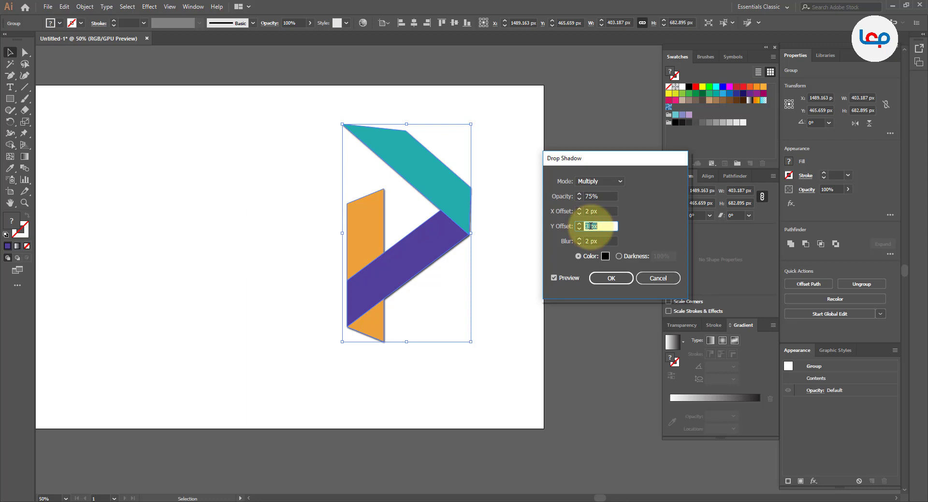
# Step: Raise both the Y offset and the X offset of the drop shadow to 9 px
pyautogui.press('Up')
pyautogui.press('Up')
pyautogui.press('Up')
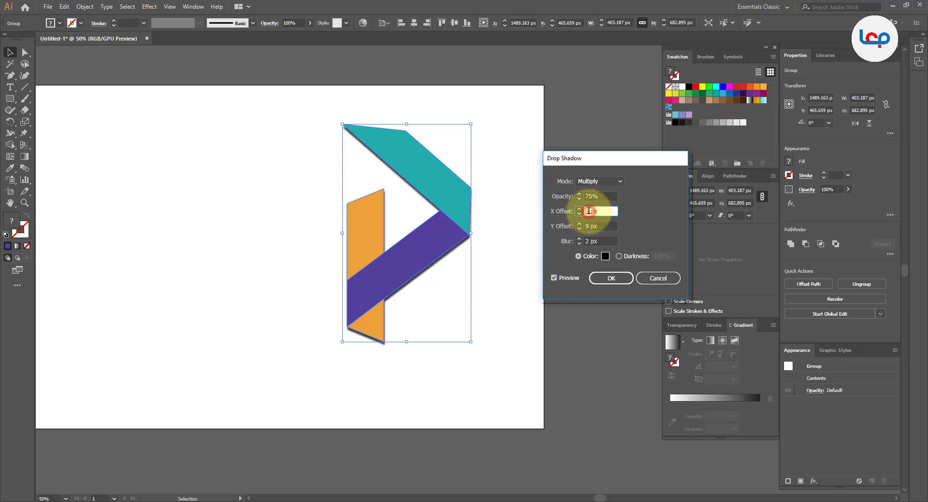
pyautogui.press('Up')
pyautogui.press('Up')
pyautogui.press('Up')
pyautogui.press('Up')
pyautogui.press('Up')
pyautogui.press('Up')
pyautogui.press('Up')
pyautogui.press('Up')
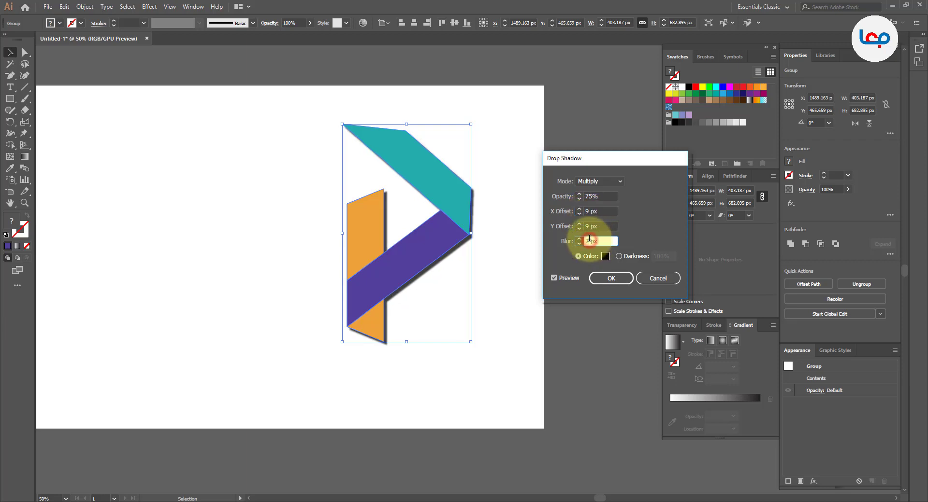
# Step: Set the drop shadow's blur to 7 px and opacity to 93%, and apply it to the P mark
pyautogui.press('Up')
pyautogui.press('Up')
pyautogui.press('Up')
pyautogui.press('Up')
pyautogui.press('Up')
pyautogui.press('Up')
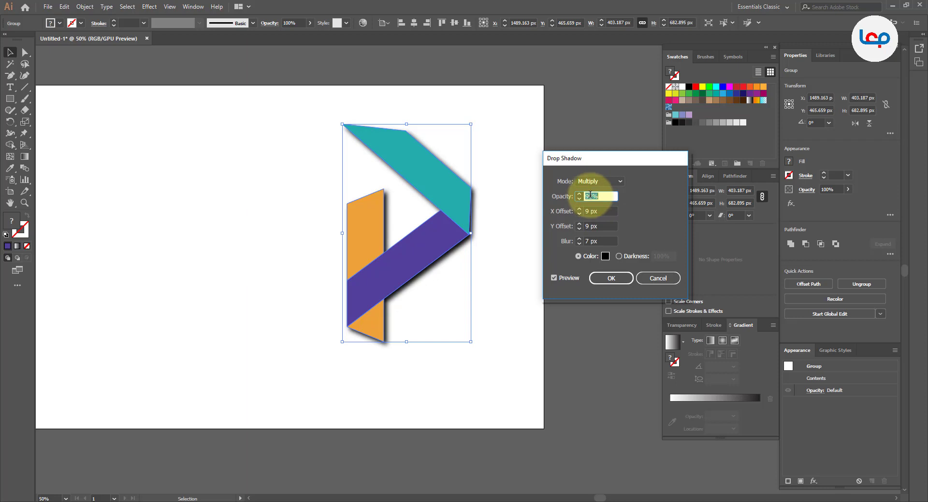
pyautogui.click(610, 279)
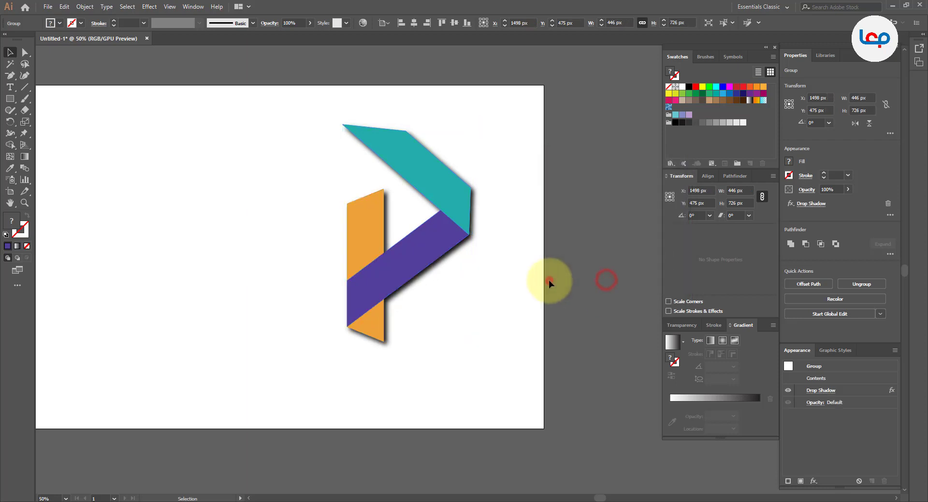
pyautogui.click(549, 282)
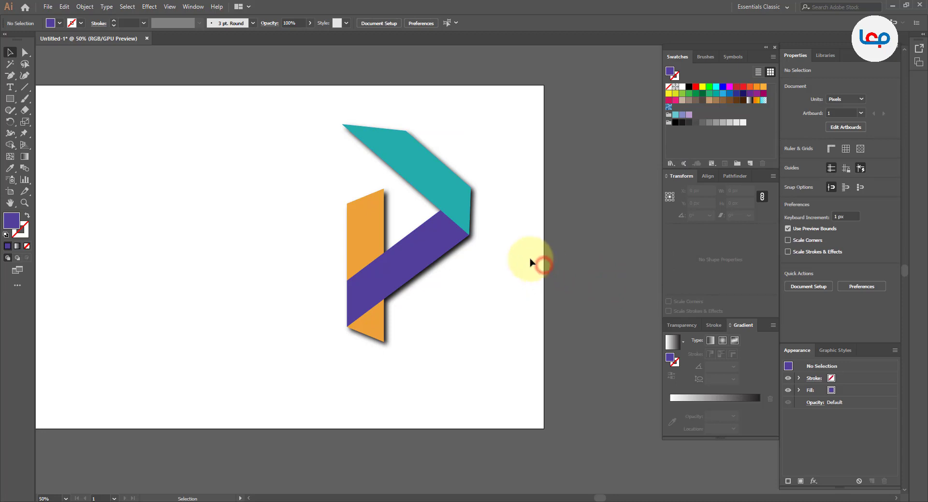
pyautogui.scroll(1, 457, 183)
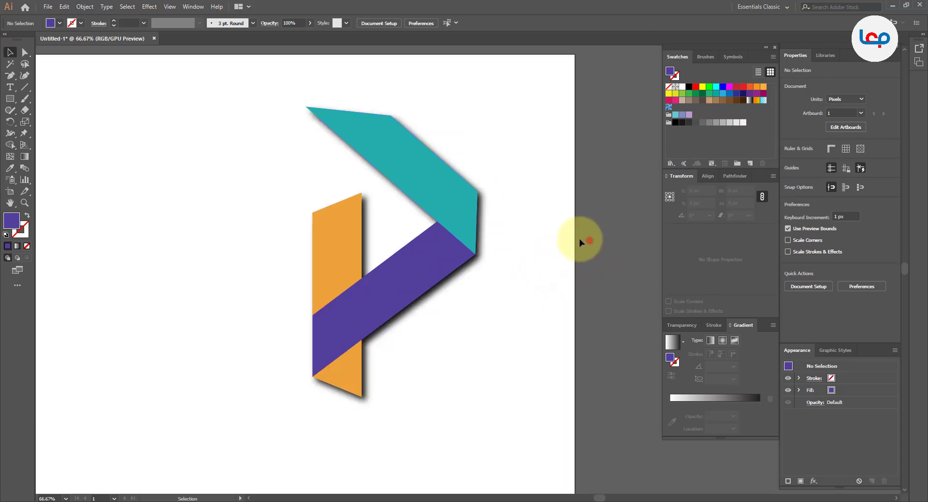
# Step: Edit the P mark's existing drop shadow, setting its opacity to 66% and X offset to 6 px
pyautogui.click(442, 238)
pyautogui.click(830, 392)
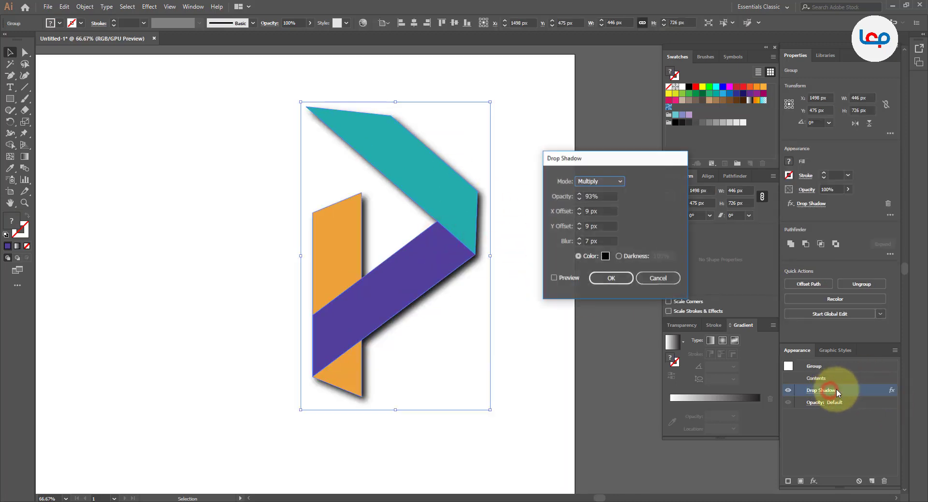
pyautogui.click(569, 278)
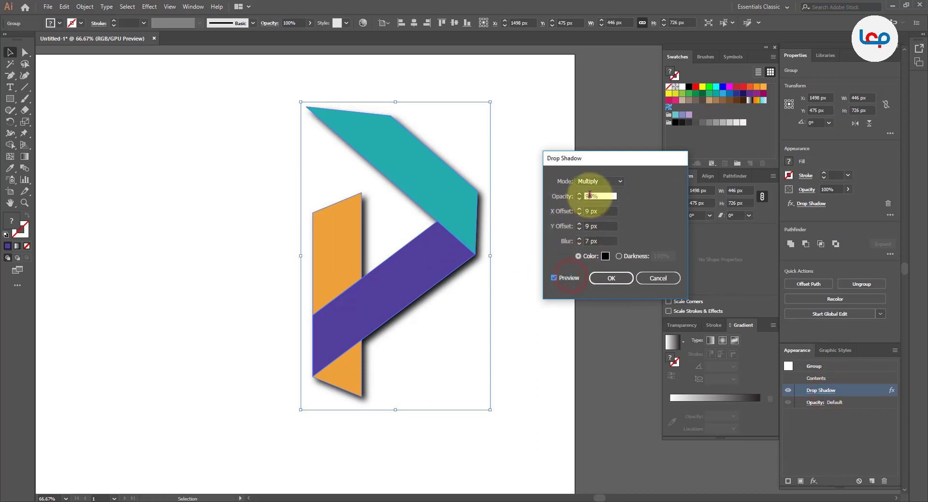
pyautogui.doubleClick(593, 197)
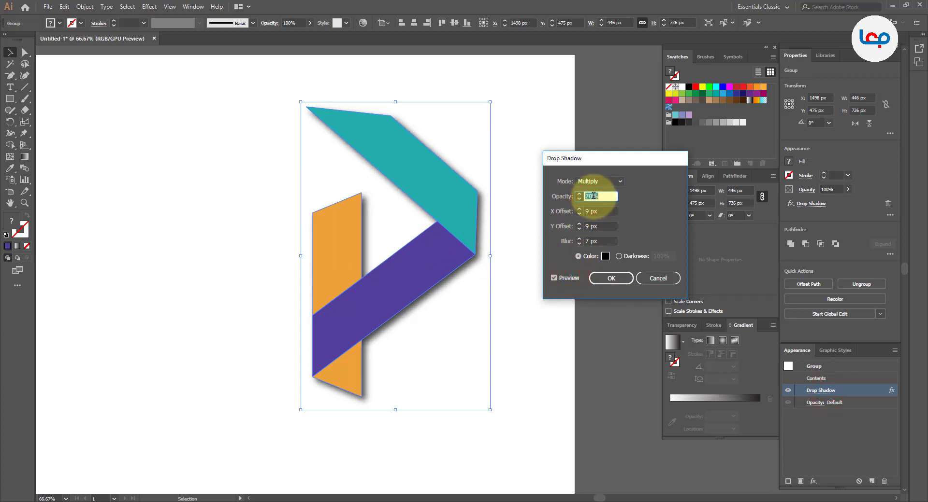
pyautogui.scroll(-4, 593, 197)
pyautogui.click(590, 211)
pyautogui.scroll(-3, 590, 211)
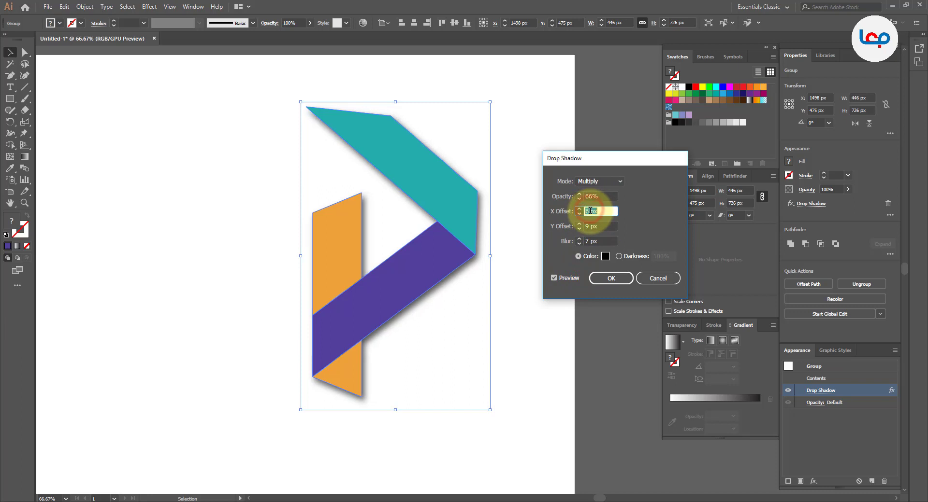
# Step: Set the drop shadow's Y offset to 6 px, reduce its blur, and apply the changes to the P mark
pyautogui.click(593, 227)
pyautogui.scroll(-3, 593, 226)
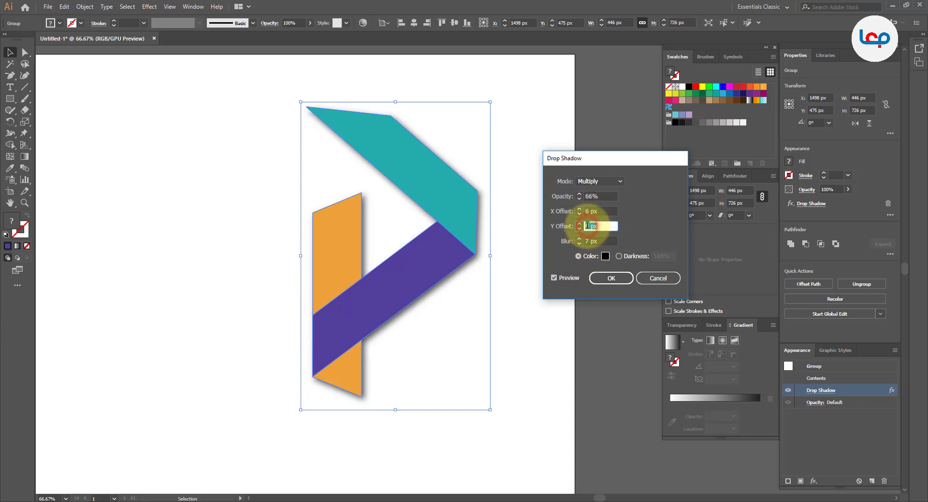
pyautogui.click(588, 242)
pyautogui.scroll(-3, 588, 242)
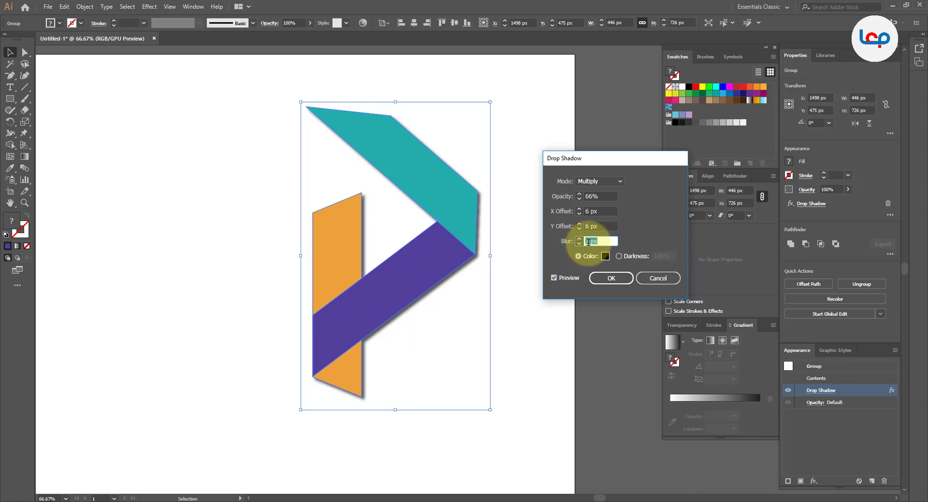
pyautogui.click(593, 278)
pyautogui.click(532, 295)
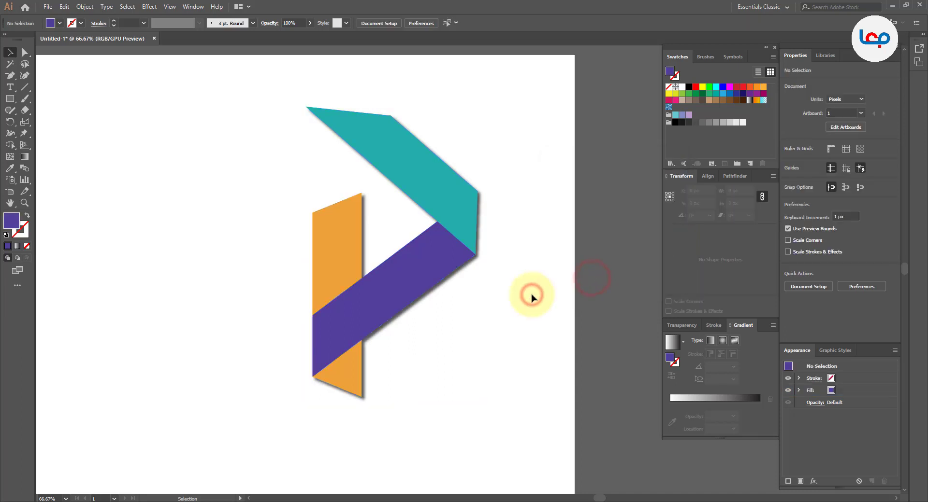